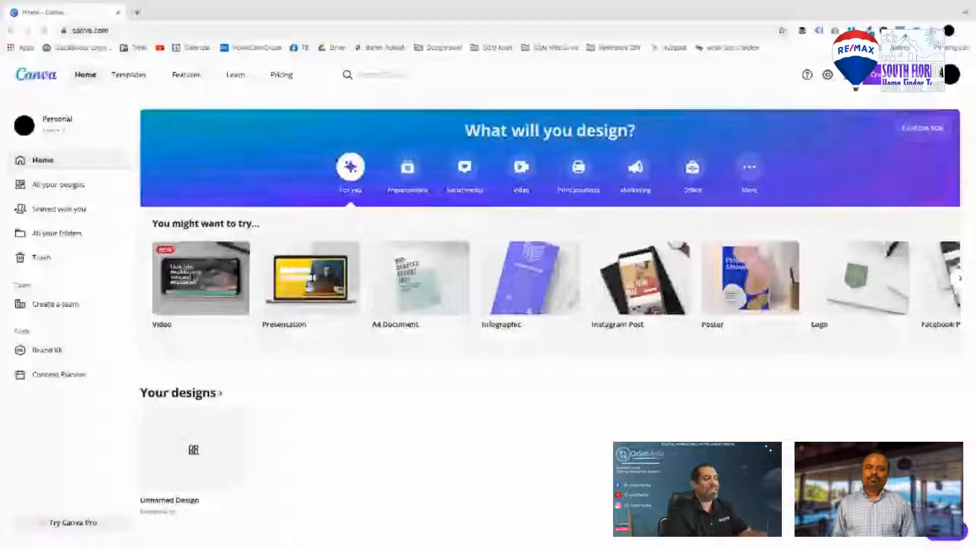
Create a blank Presentation design from the Presentations category and dismiss the sticker tip.
left_click(414, 173)
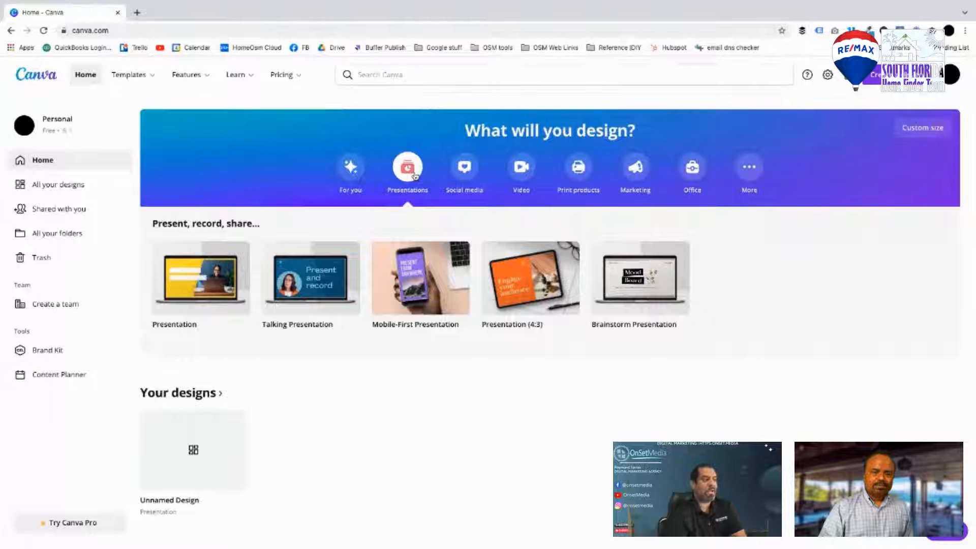
mouse_move(305, 282)
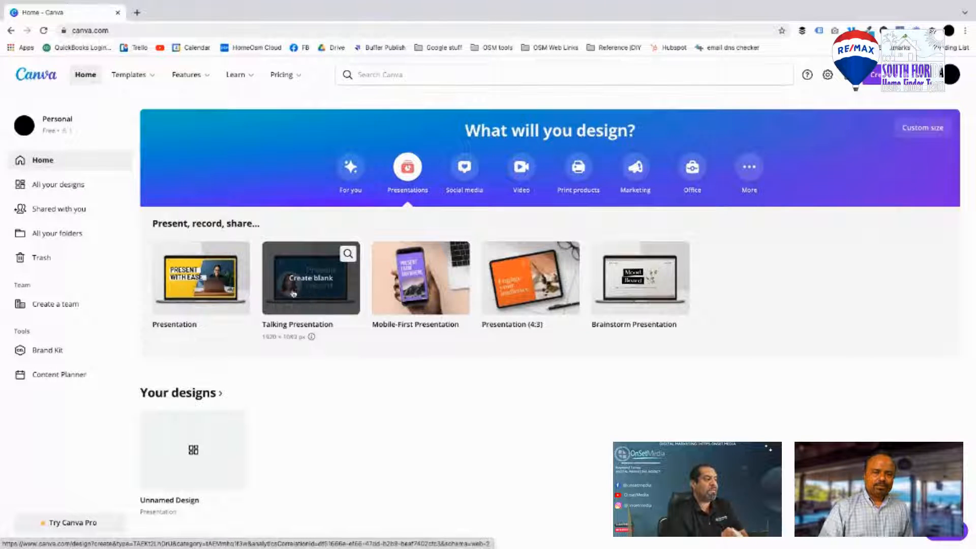
mouse_move(226, 283)
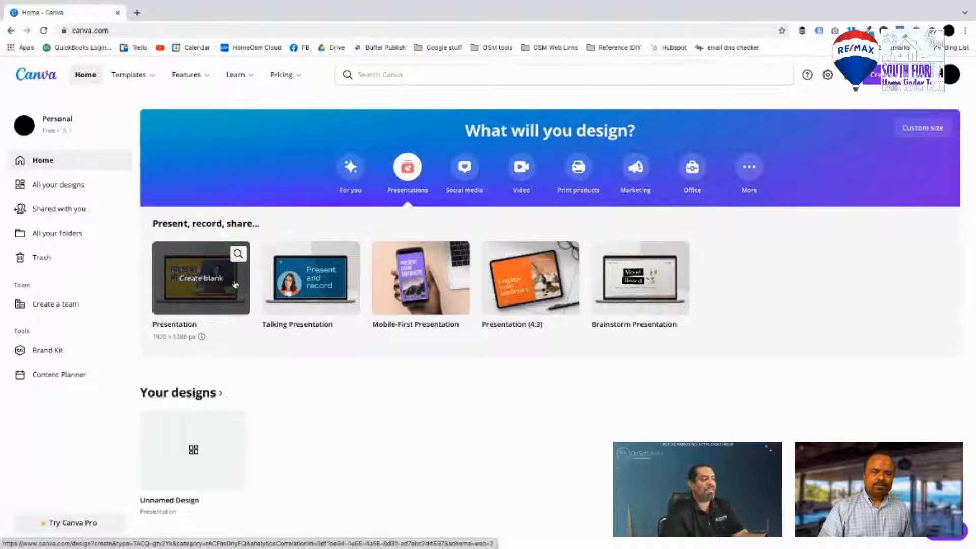
mouse_move(281, 296)
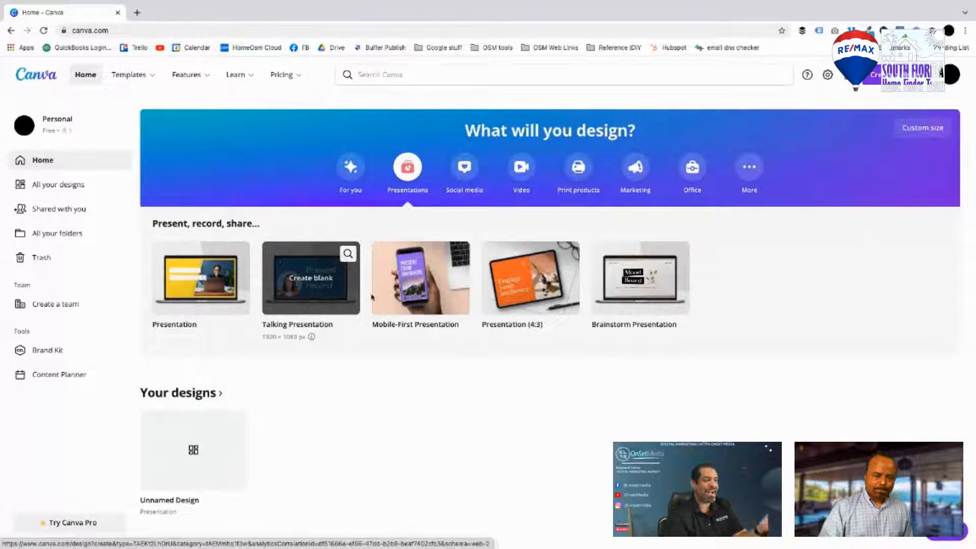
mouse_move(401, 299)
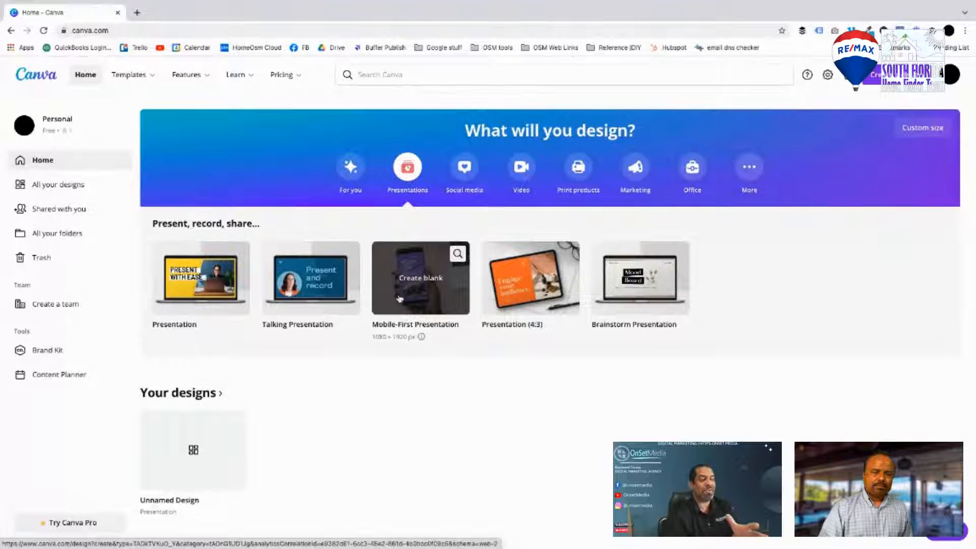
mouse_move(342, 286)
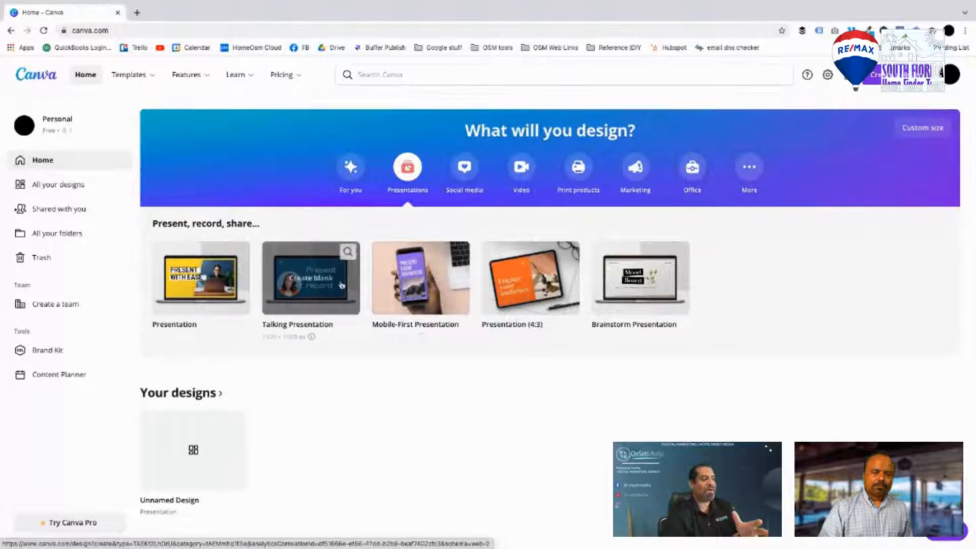
left_click(220, 273)
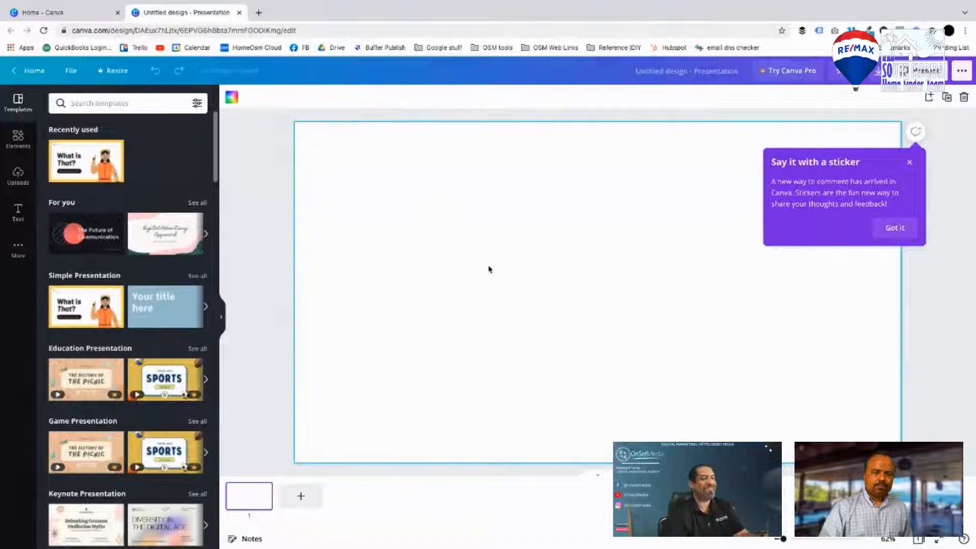
left_click(895, 228)
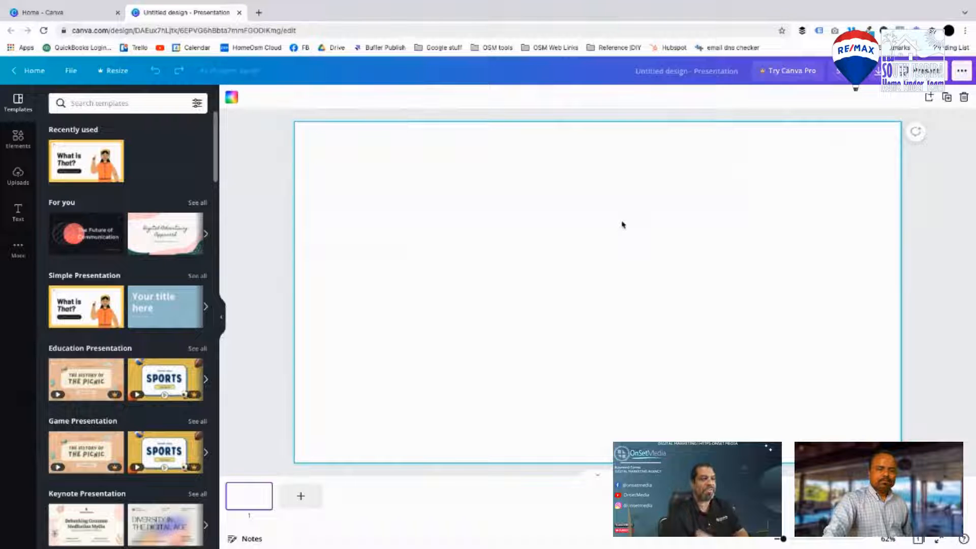
Apply the snowy road page of the Light Blue and White Bold Simple Presentation template to the blank page.
mouse_move(169, 309)
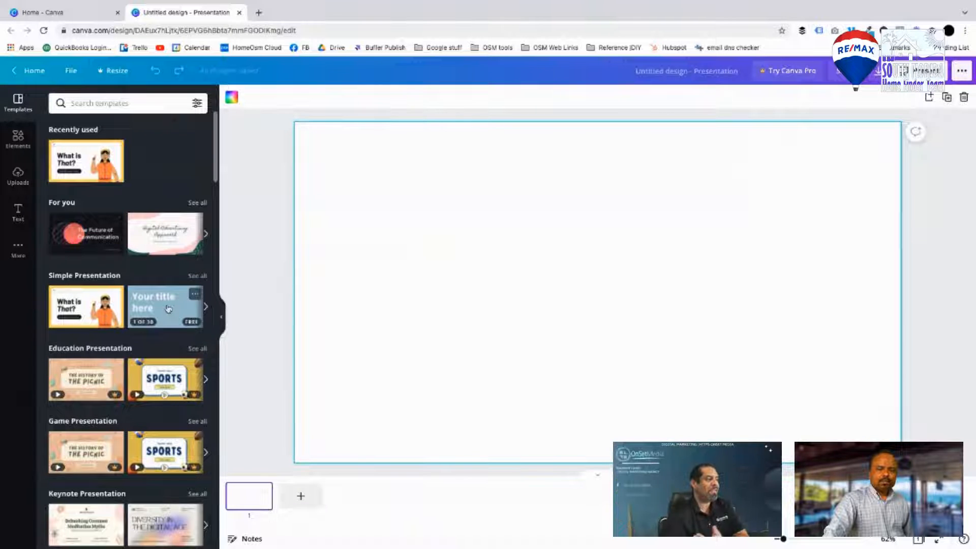
left_click(168, 308)
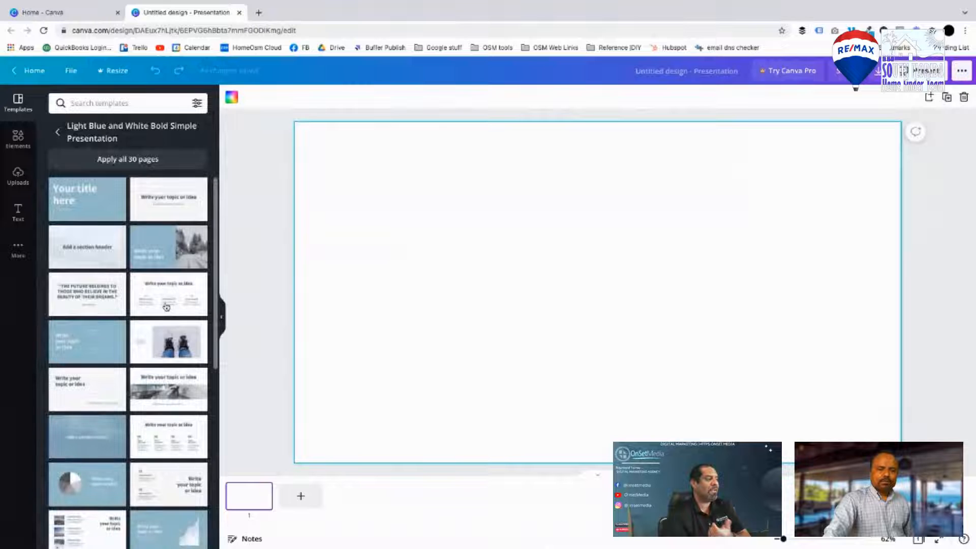
left_click(166, 238)
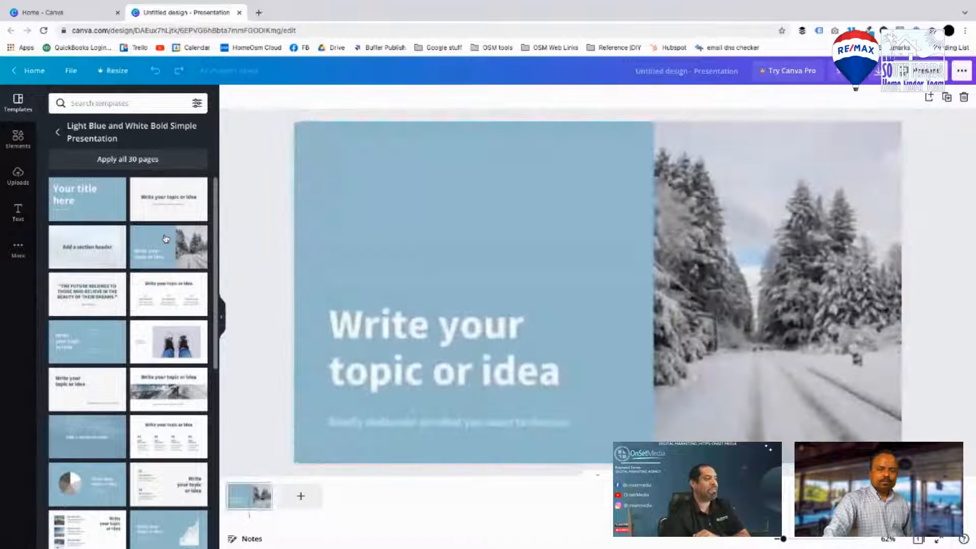
left_click(412, 273)
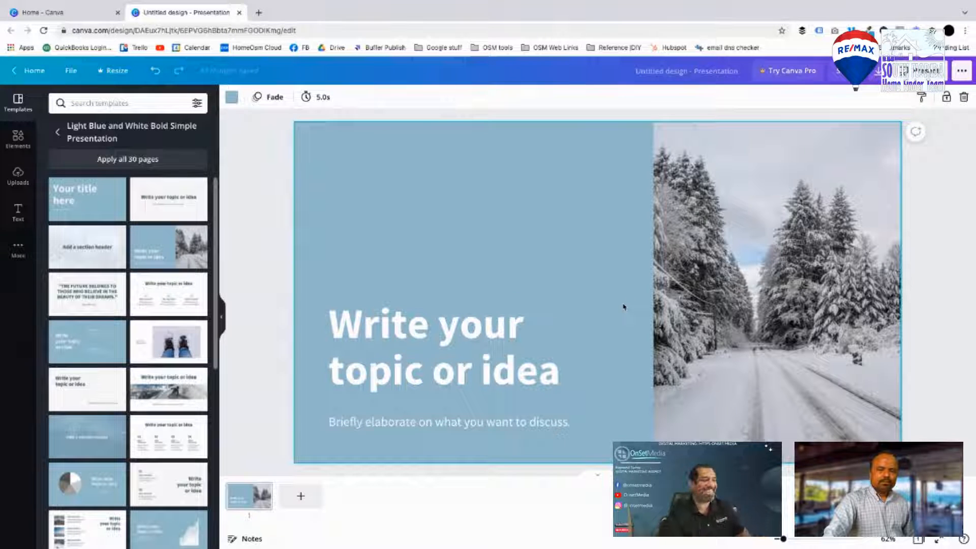
Replace the slide's heading text with "write whatever i want to write".
double_click(475, 336)
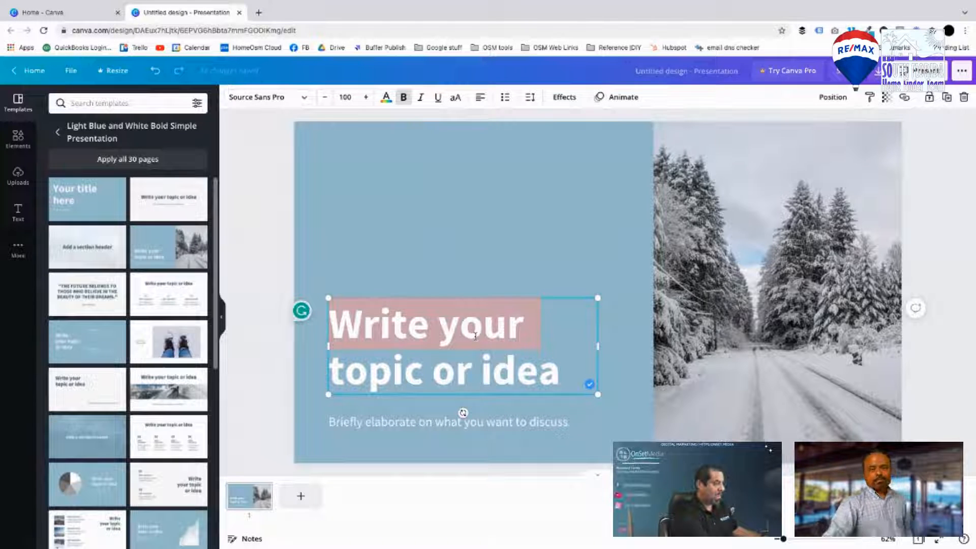
key("ctrl+a")
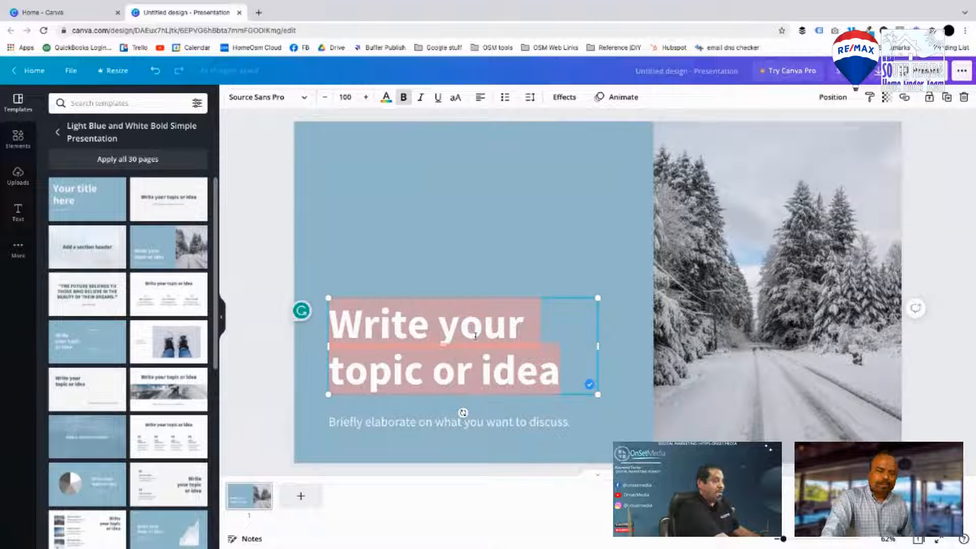
type("wri")
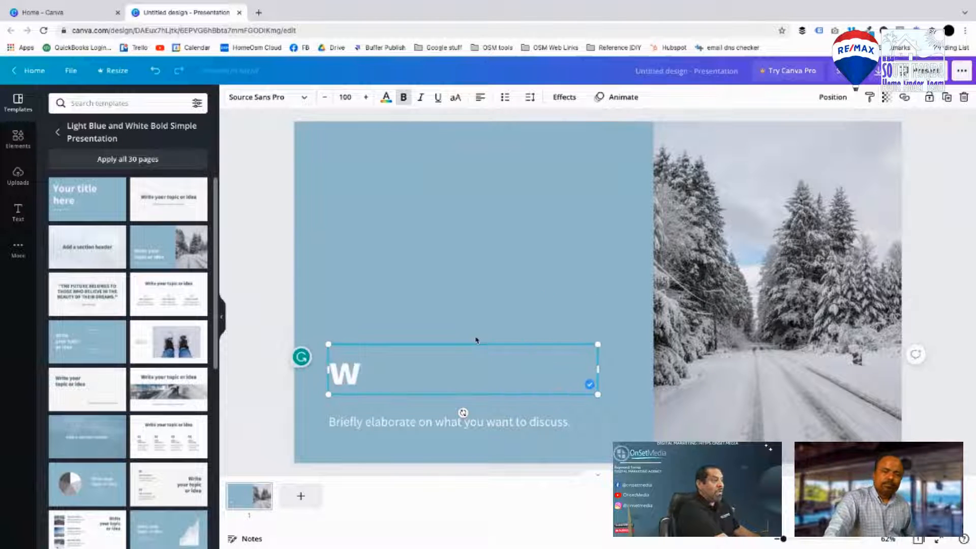
type("te wah")
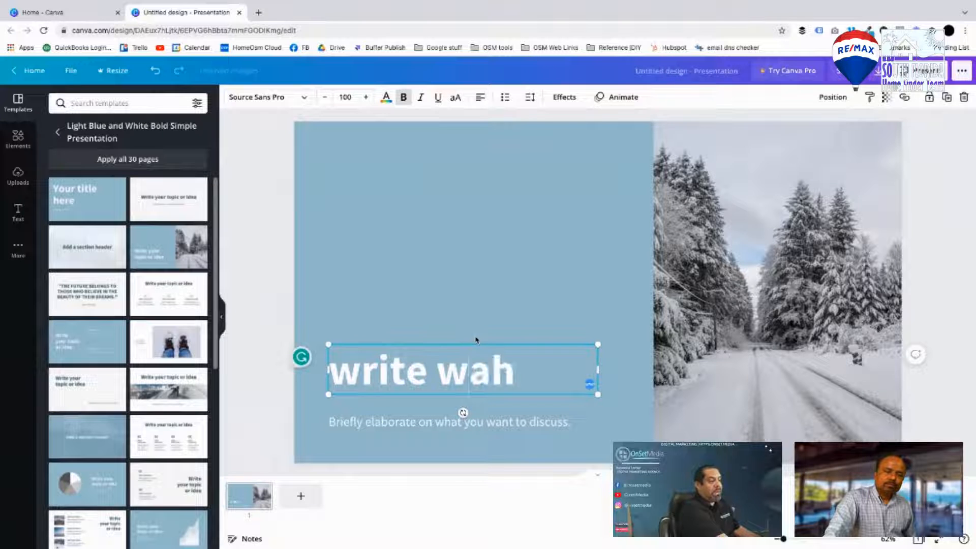
key("BackSpace")
key("BackSpace")
type("hatever")
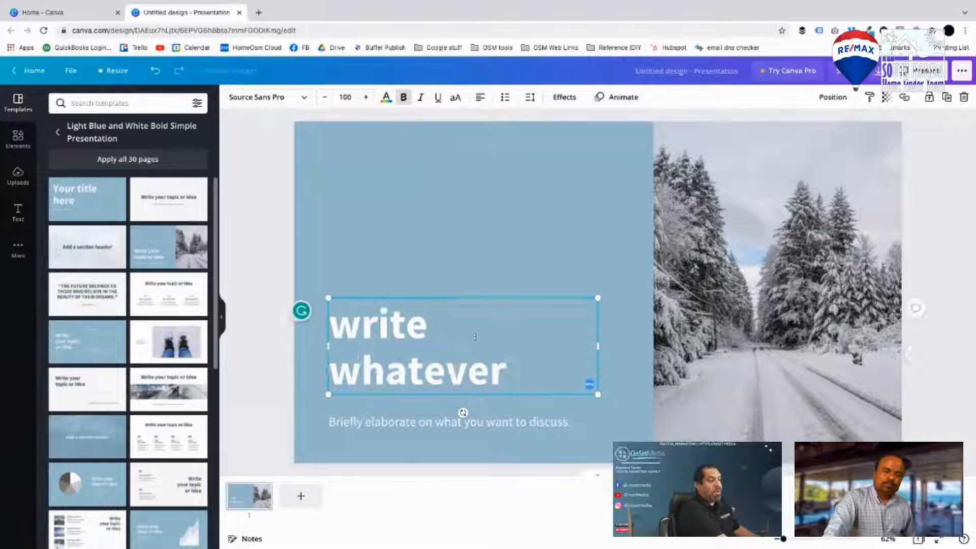
type(" i want")
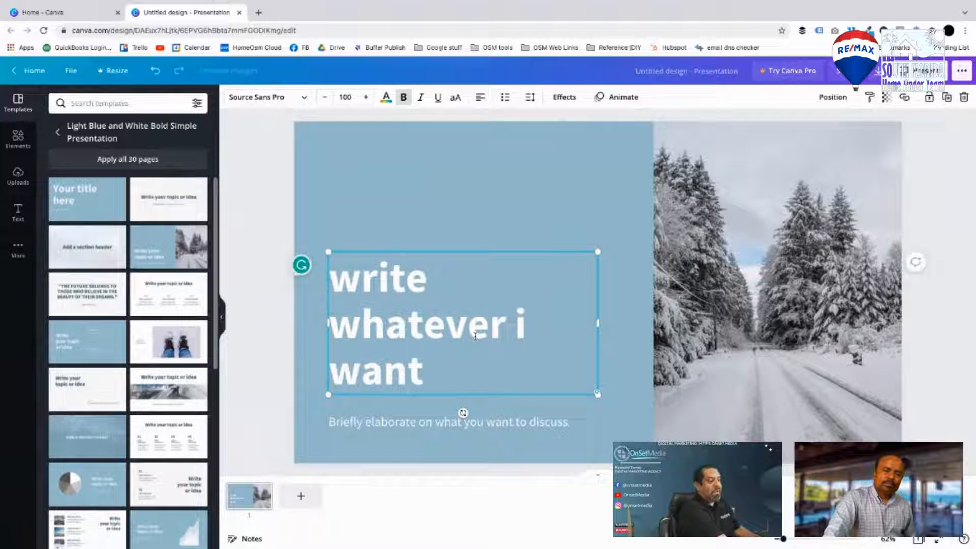
type(" to write")
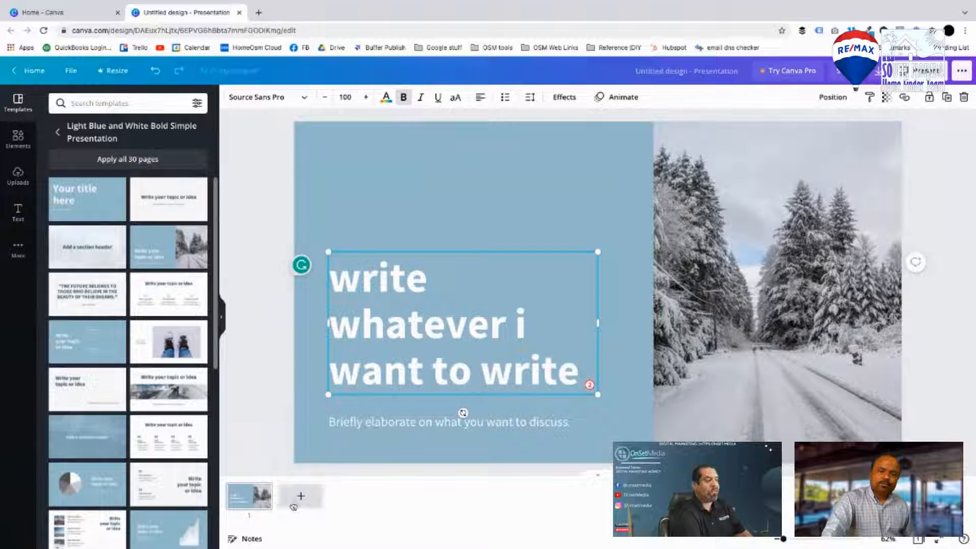
Add three more pages and apply the snowy boots photo caption layout to page 4.
left_click(300, 495)
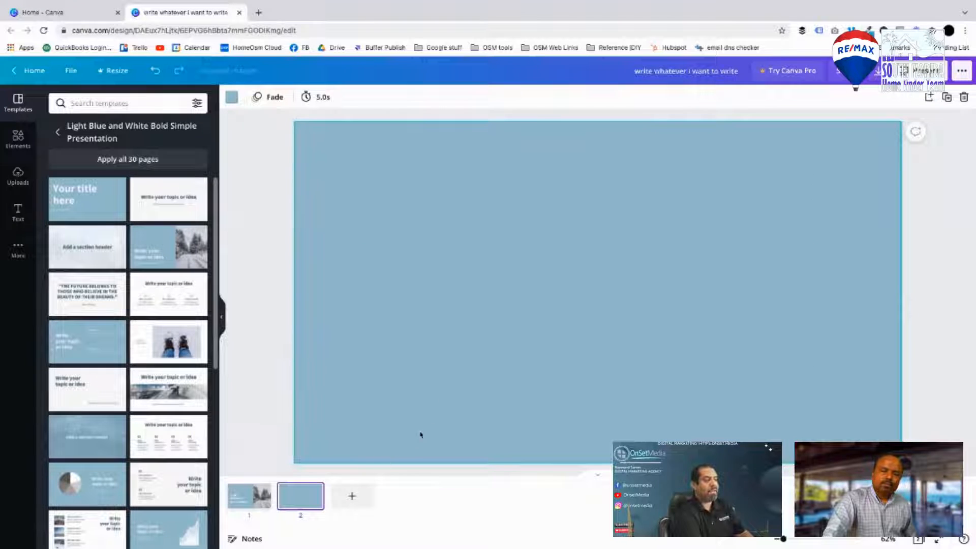
left_click(352, 495)
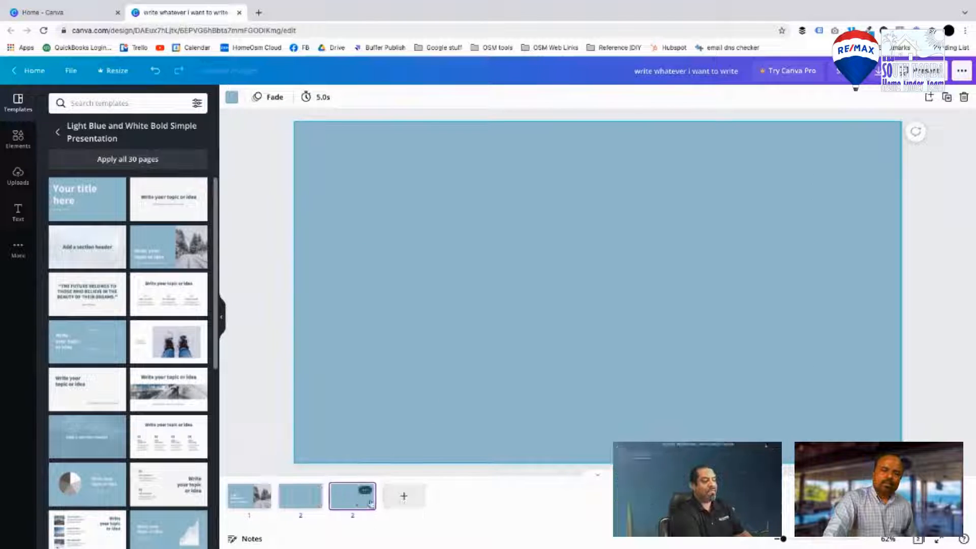
left_click(404, 496)
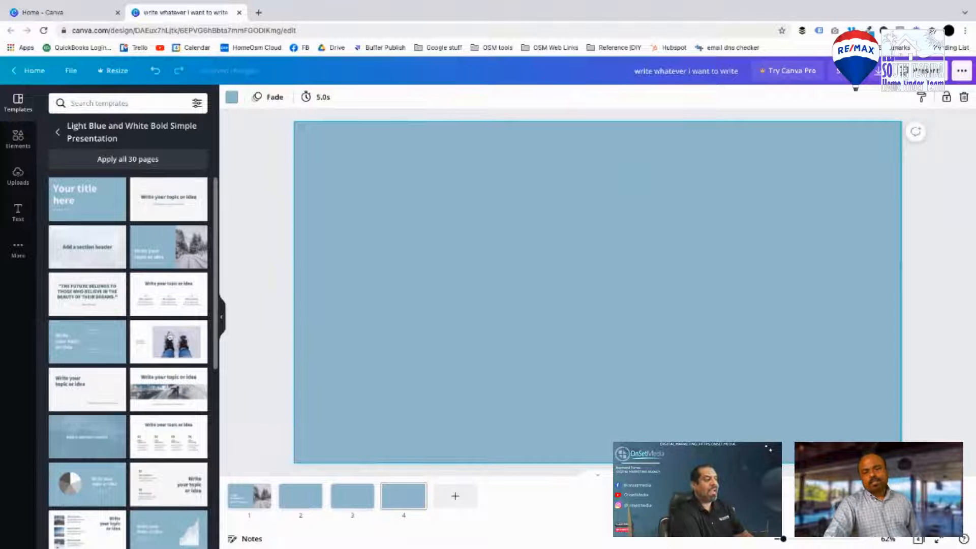
left_click(168, 341)
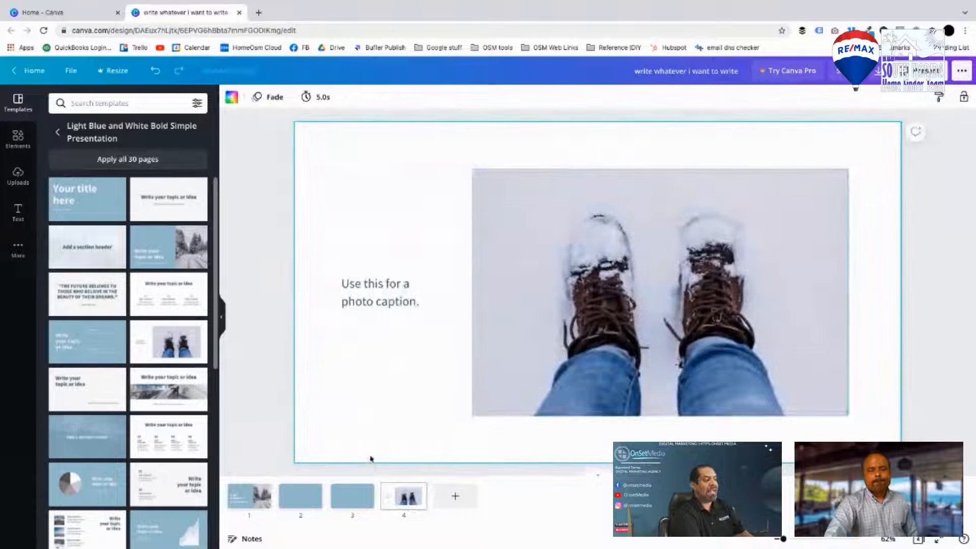
Apply the pie chart layout from the same template to page 3.
left_click(358, 491)
scroll(129, 419, "down", 3)
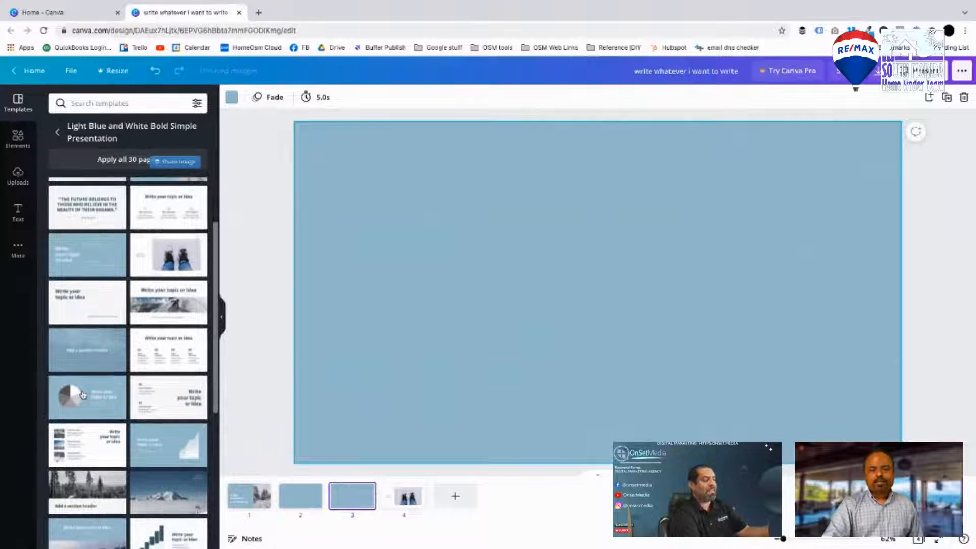
left_click(71, 386)
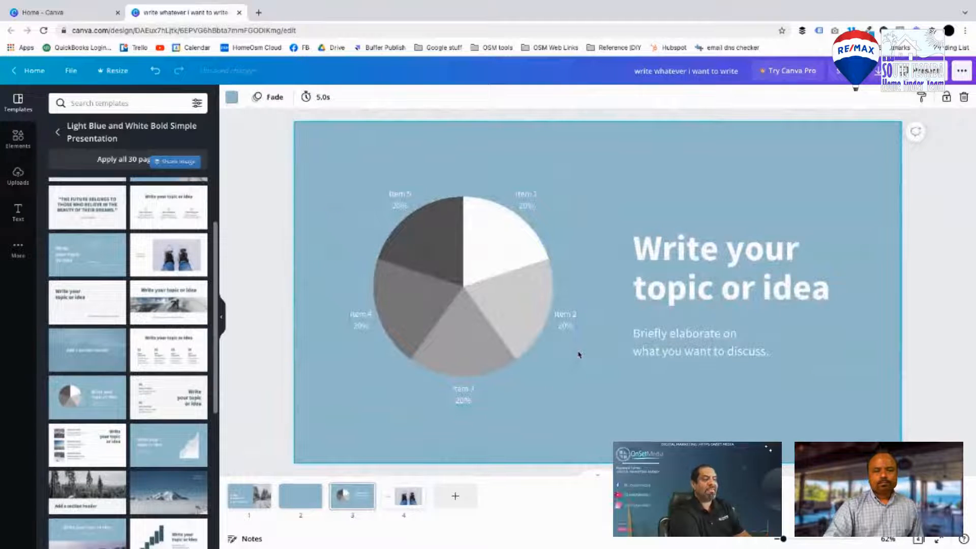
scroll(509, 402, "down", 2)
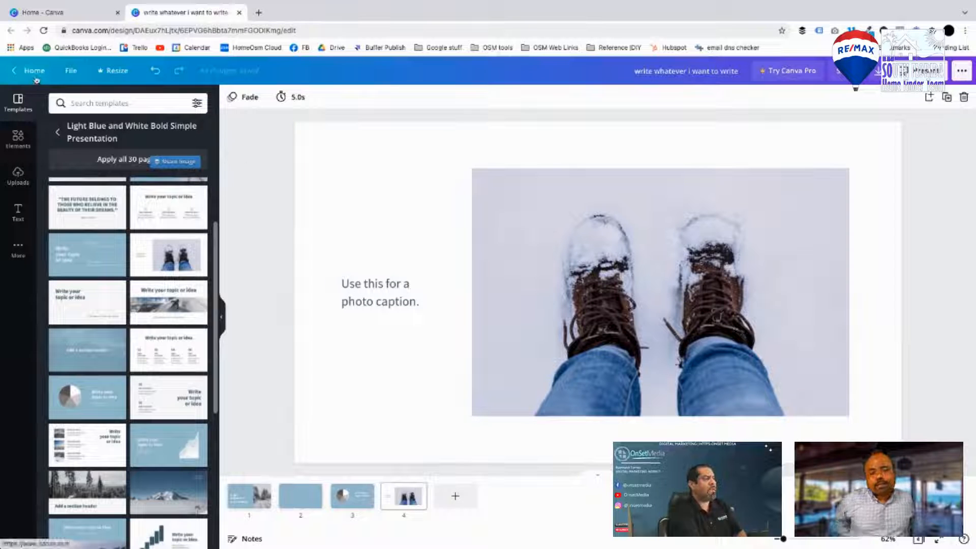
Return to the home page and create a blank Facebook Cover from the social media designs.
left_click(32, 71)
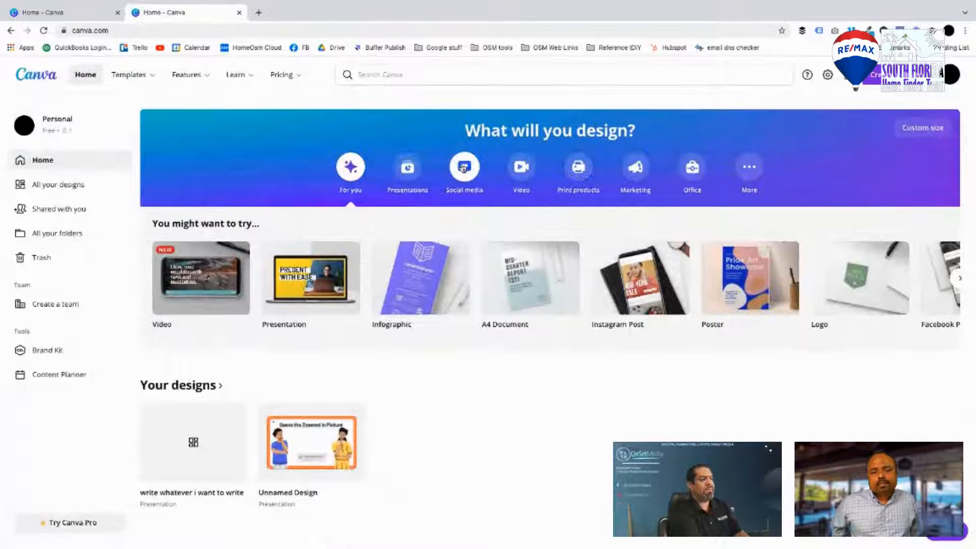
left_click(463, 168)
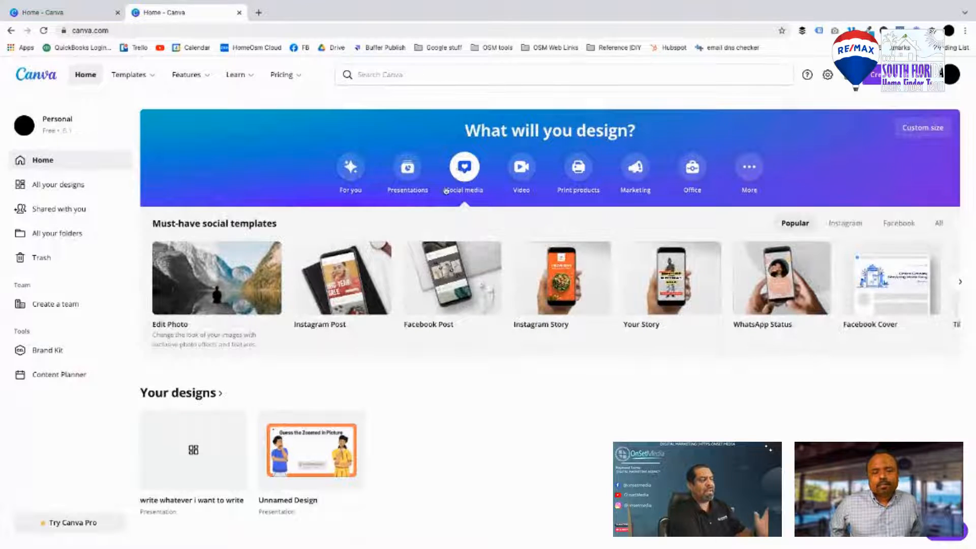
mouse_move(340, 275)
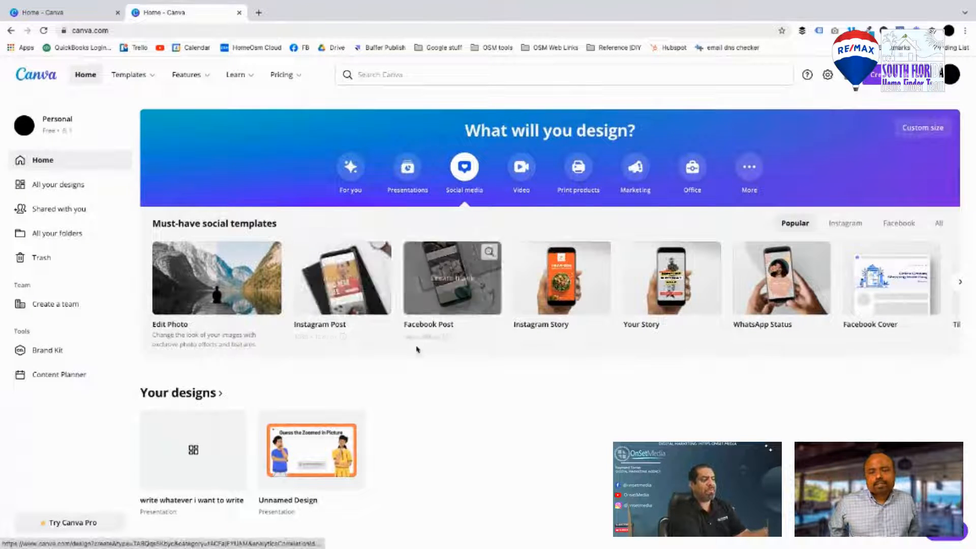
mouse_move(468, 314)
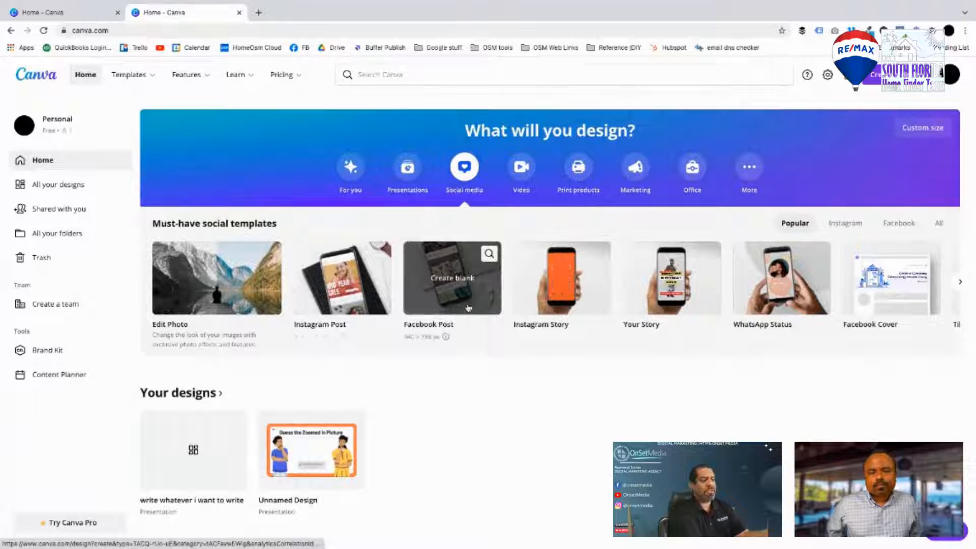
mouse_move(681, 304)
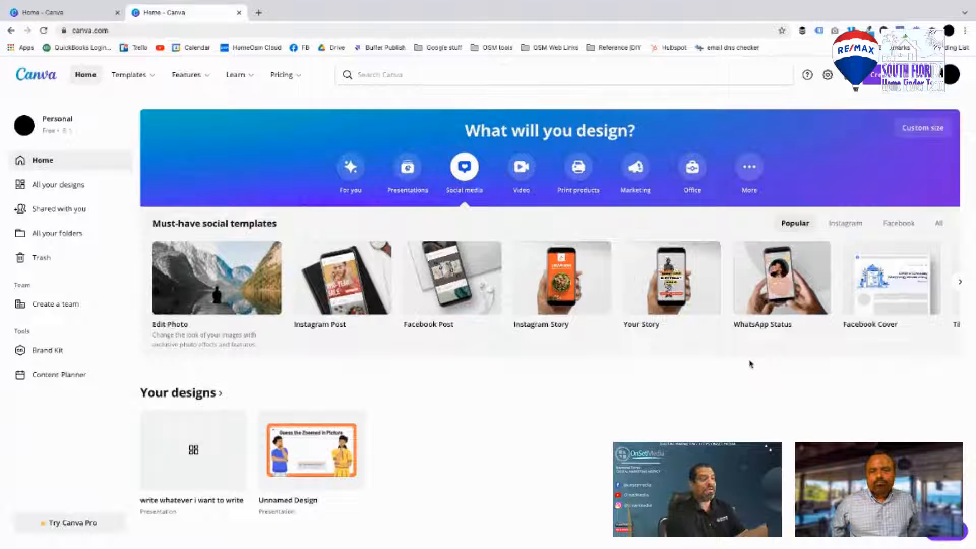
mouse_move(889, 292)
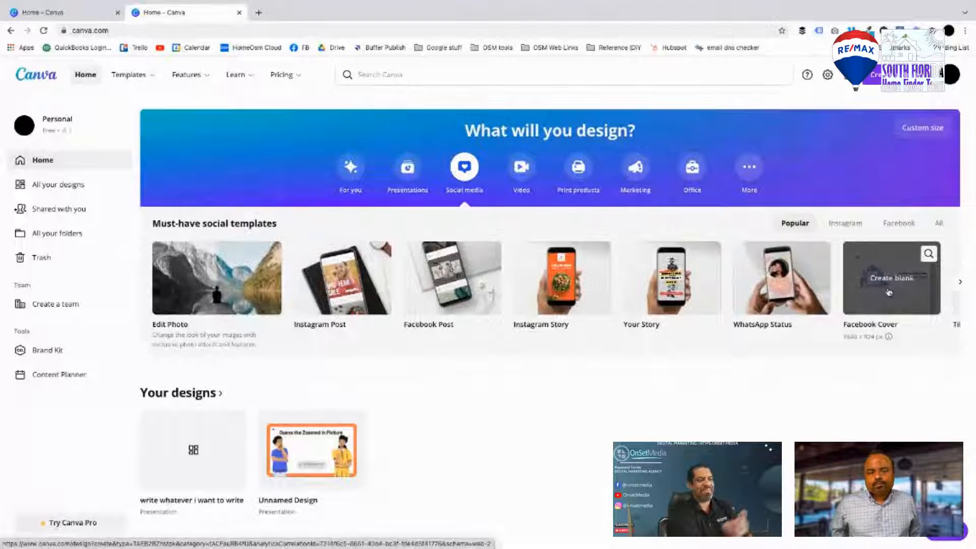
left_click(891, 278)
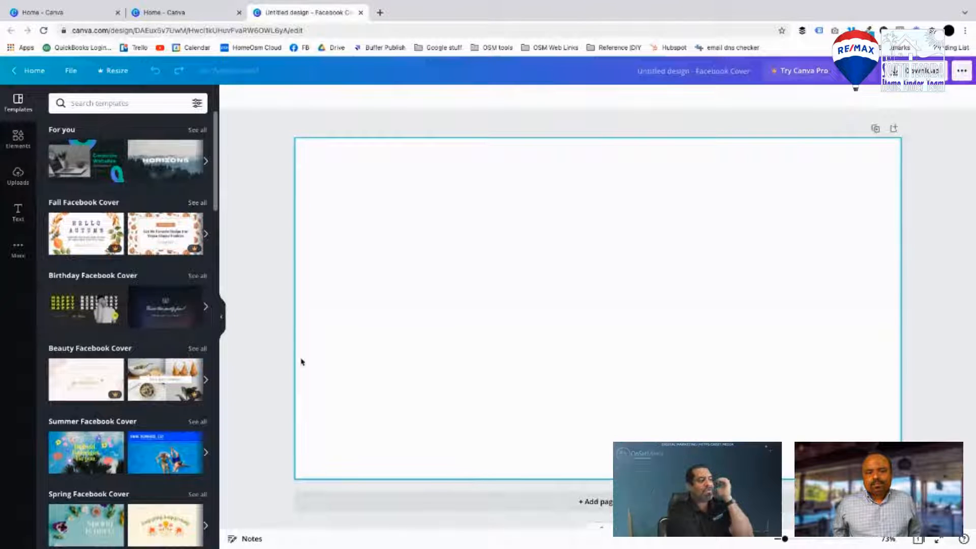
Apply the summer "Be bold. Be bright. Be you." template, replace its first line with "My Branding" and remove the "Be you." line.
left_click(87, 459)
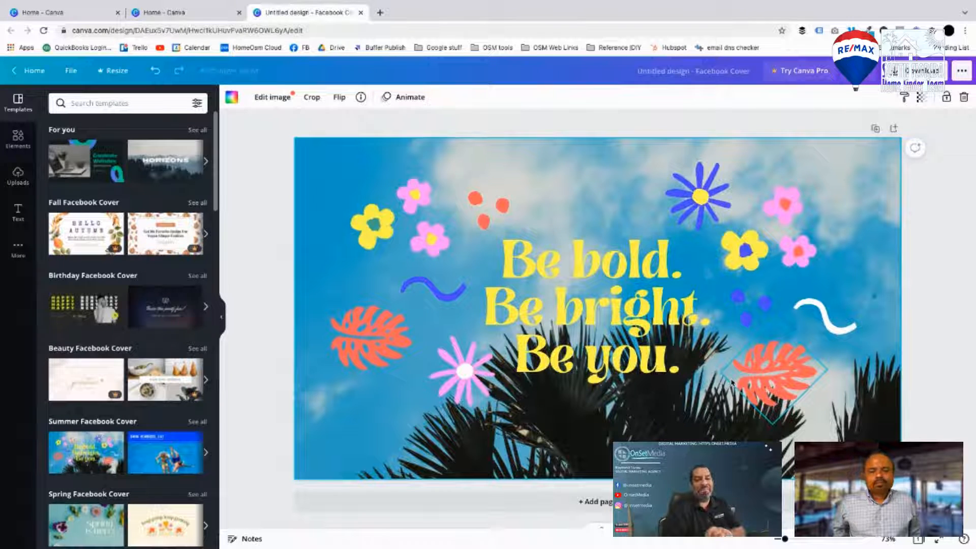
triple_click(604, 304)
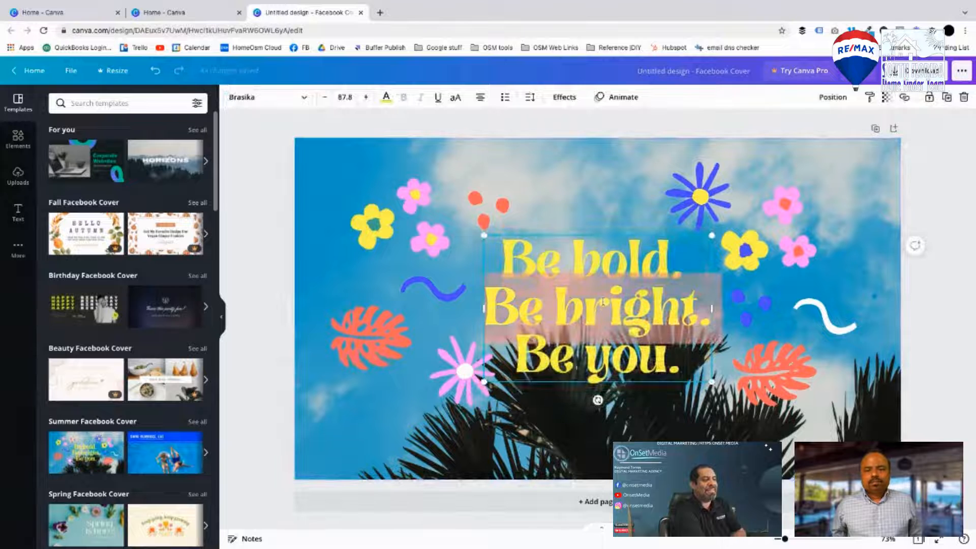
triple_click(587, 272)
type("My Brandoin")
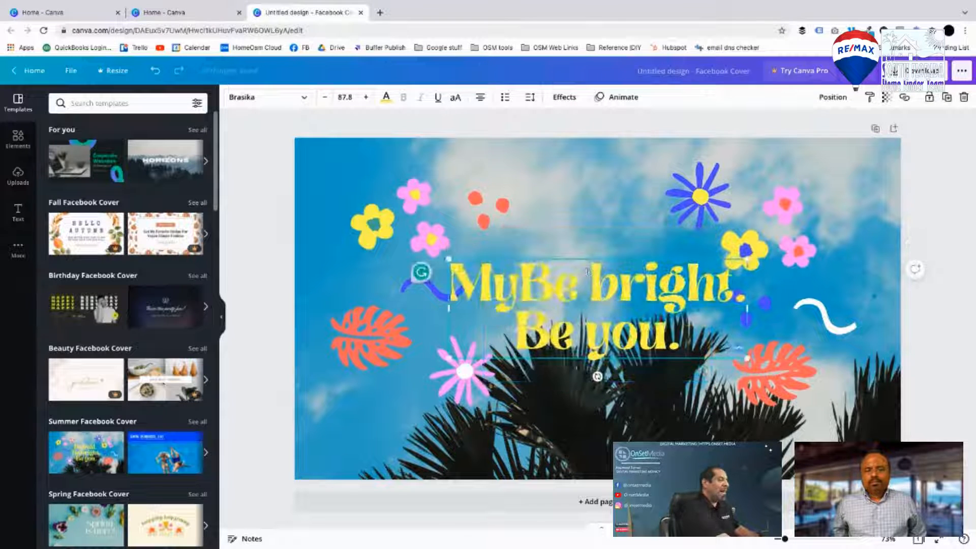
type("g")
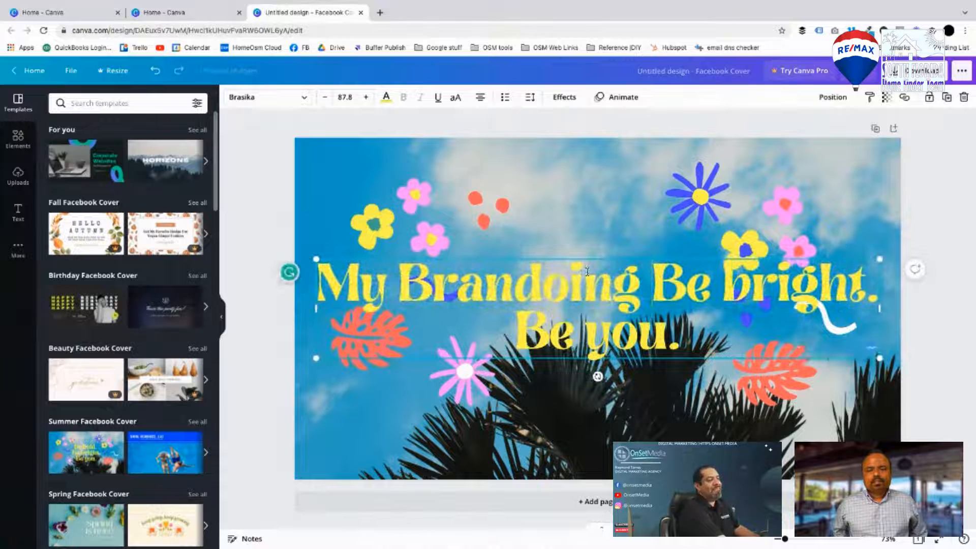
key("BackSpace")
key("BackSpace")
key("BackSpace")
key("BackSpace")
type("ing")
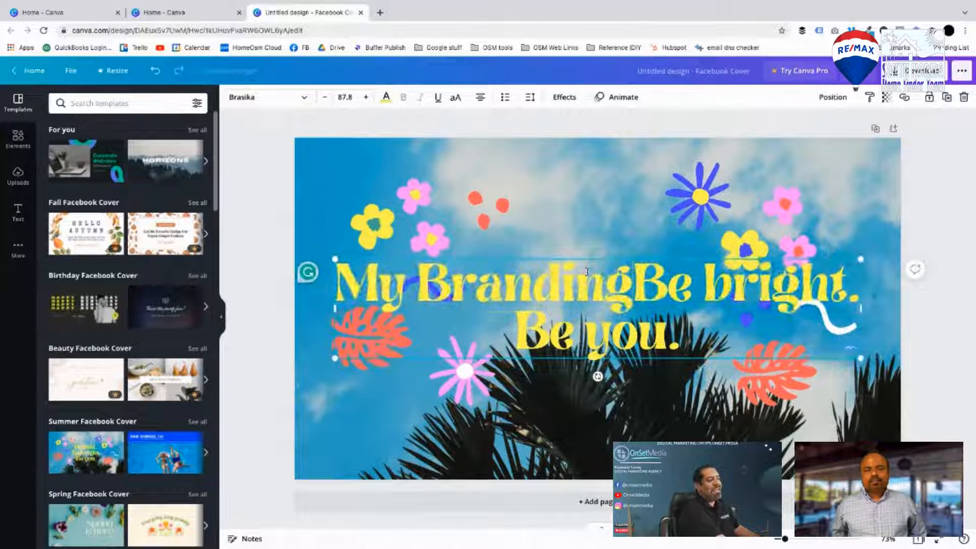
key("Return")
key("BackSpace")
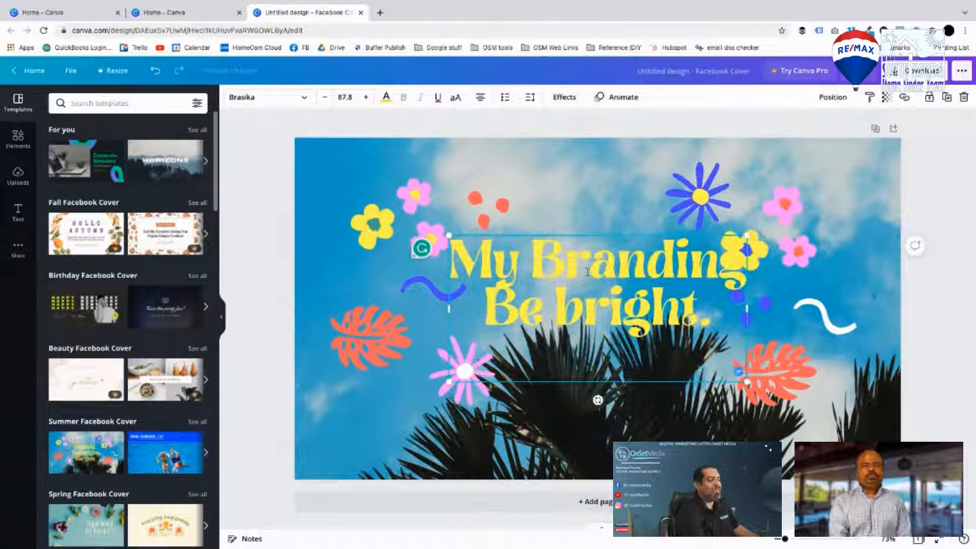
Color the "My Branding" line coral and the "Be bright." line light purple.
double_click(559, 259)
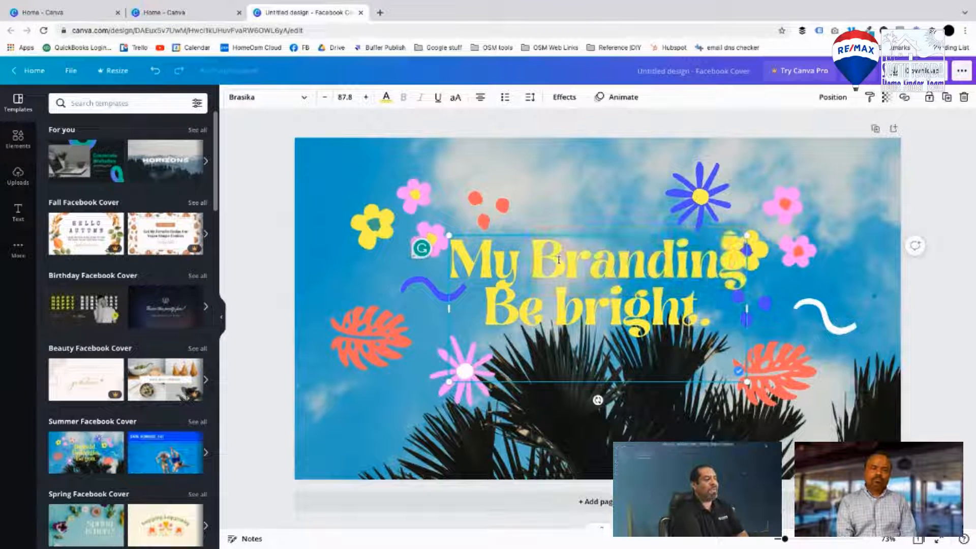
triple_click(559, 261)
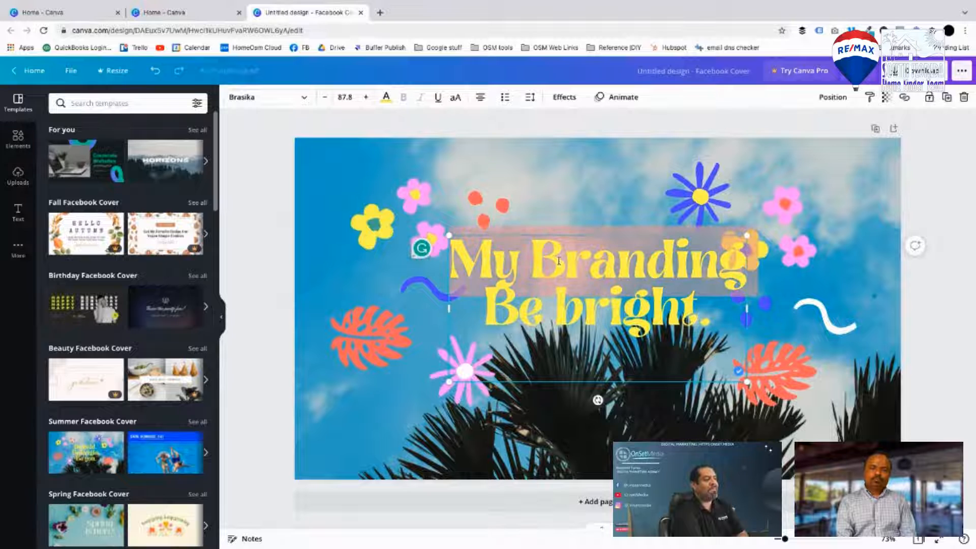
left_click(389, 105)
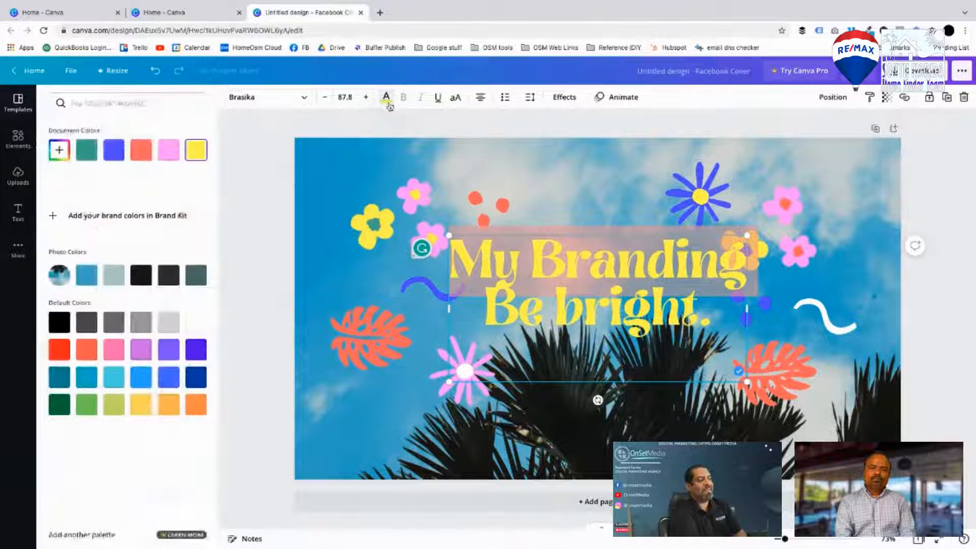
left_click(141, 151)
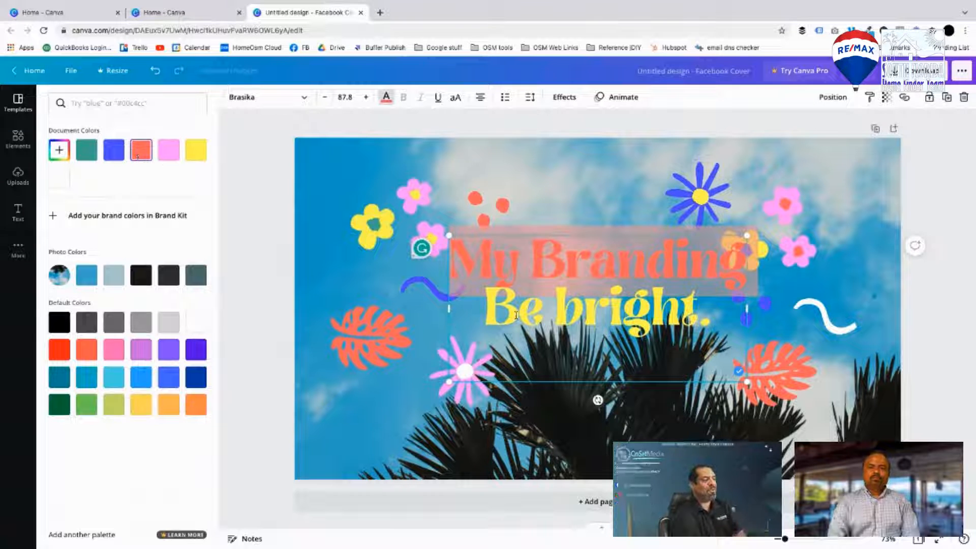
triple_click(516, 315)
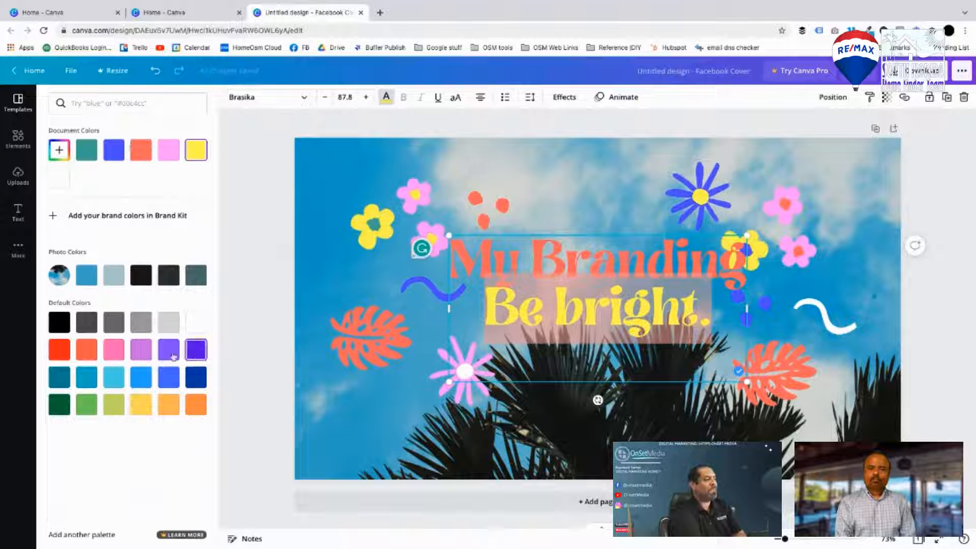
left_click(141, 351)
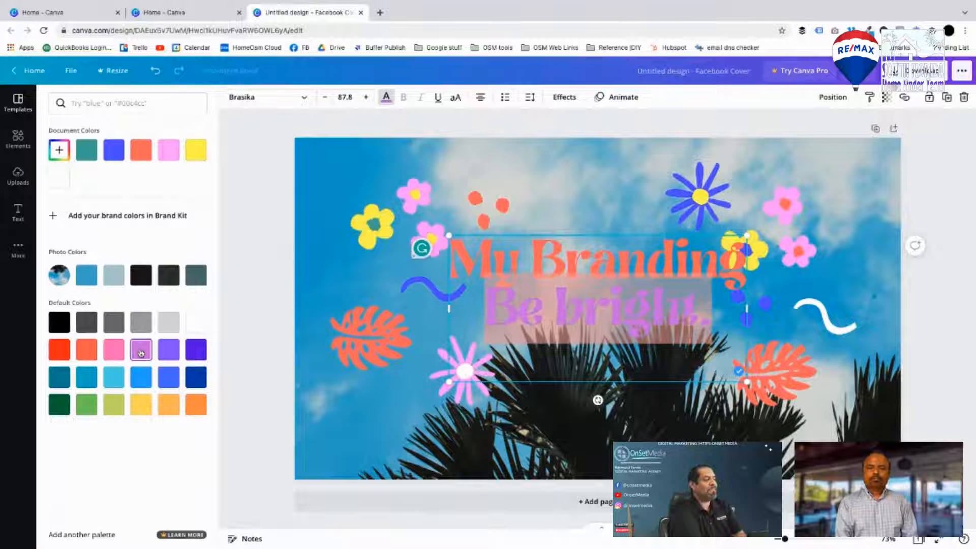
left_click(642, 196)
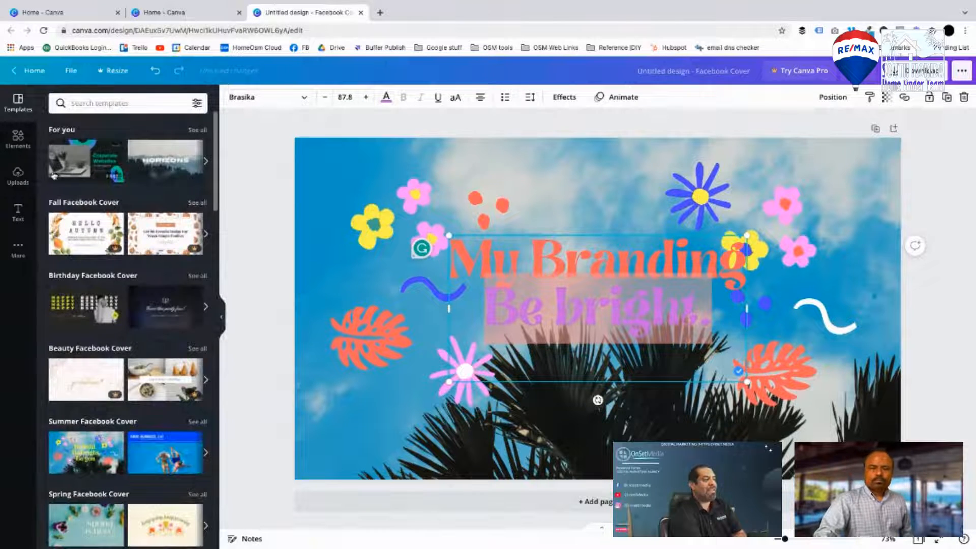
Add a heading to the cover with the text "new textx".
left_click(19, 139)
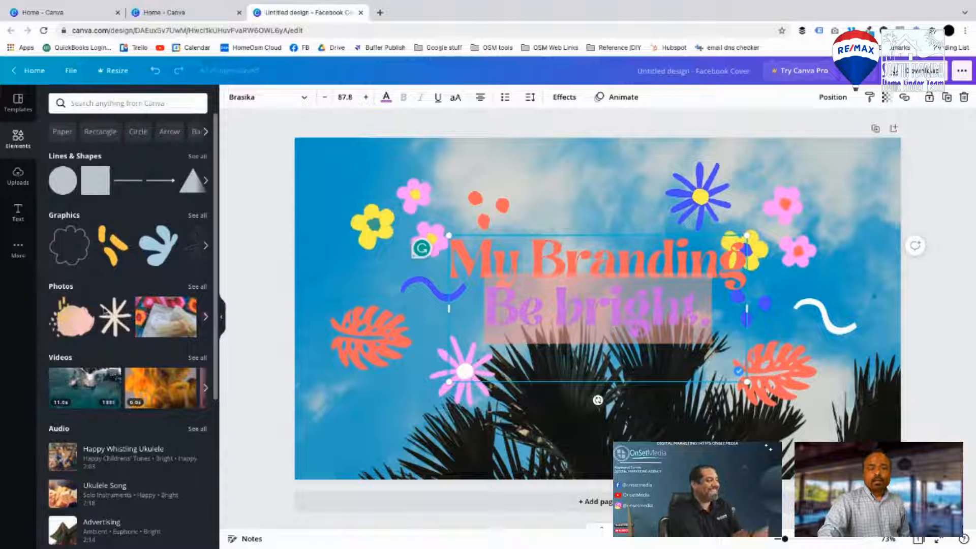
left_click(26, 211)
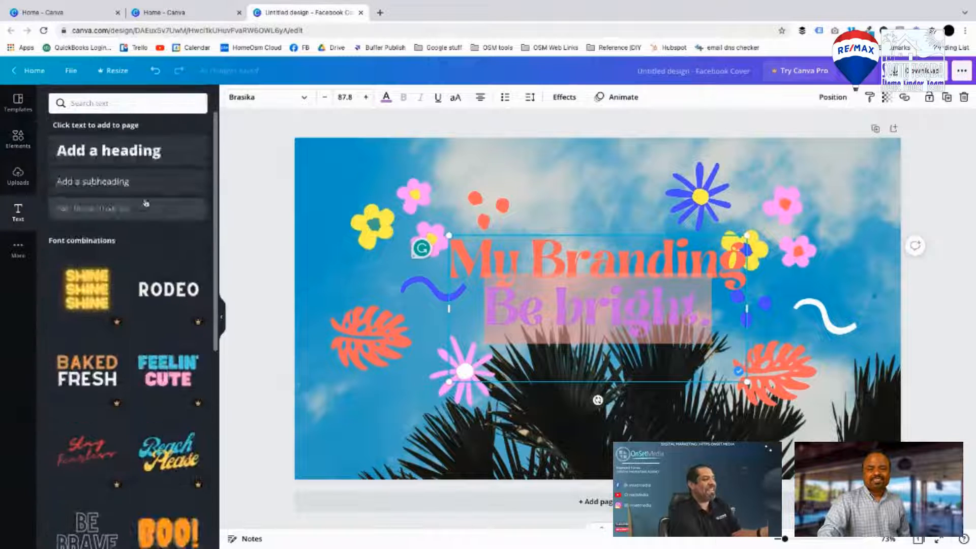
left_click(121, 152)
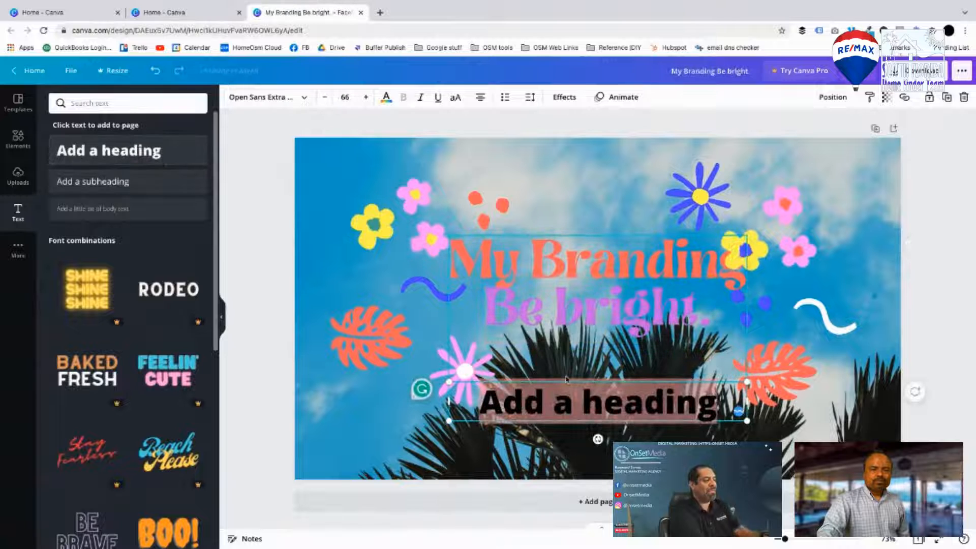
type("new t")
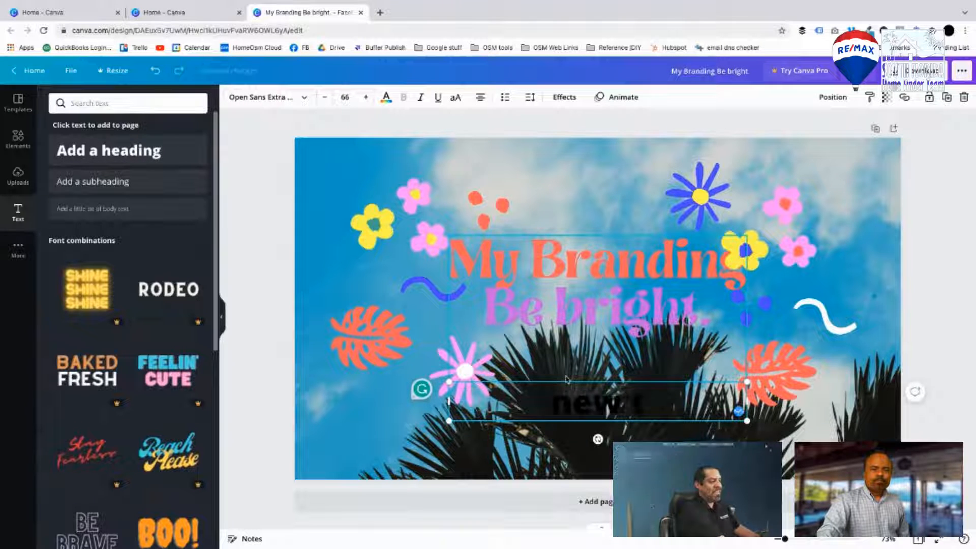
type("exsxtx")
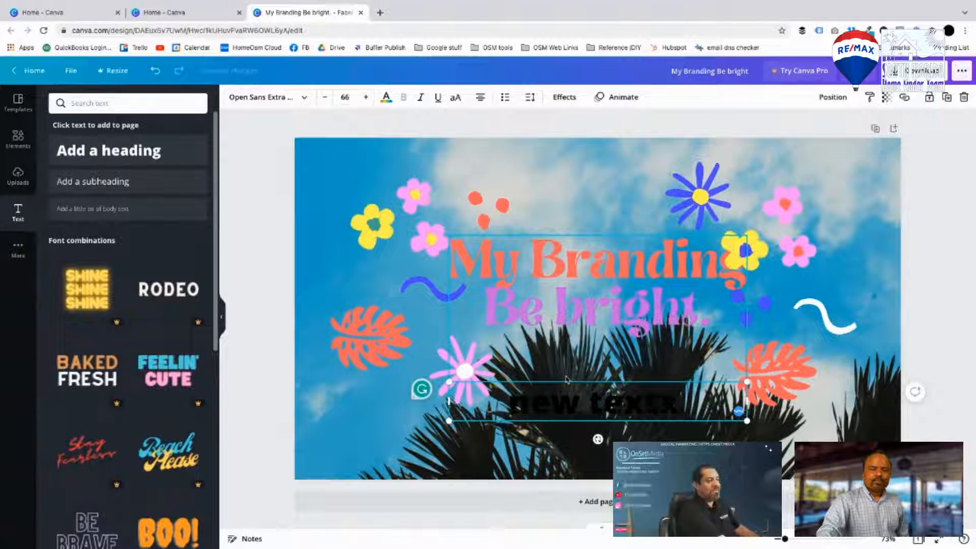
Color the "new textx" heading white and move it to the cover's upper left, above the flowers.
left_click(572, 405)
key("ctrl+a")
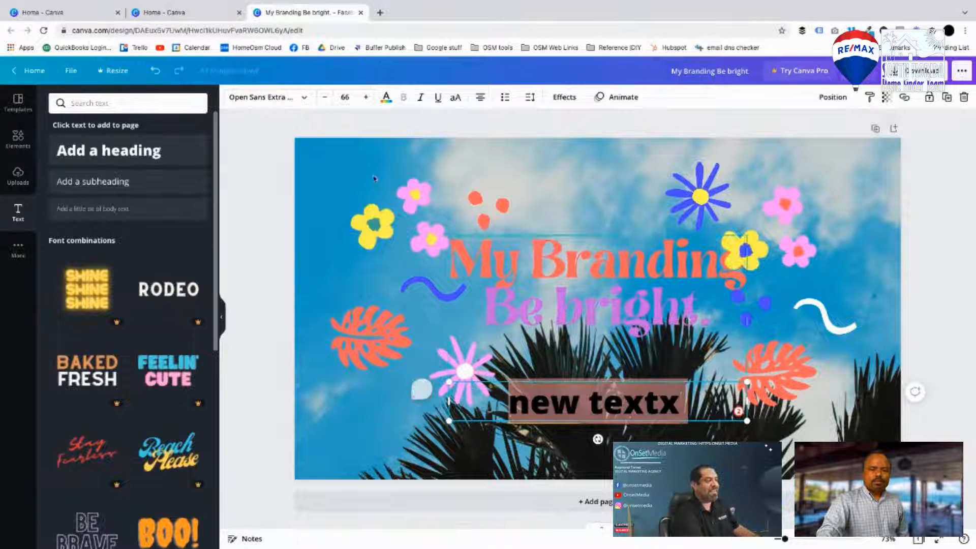
left_click(387, 98)
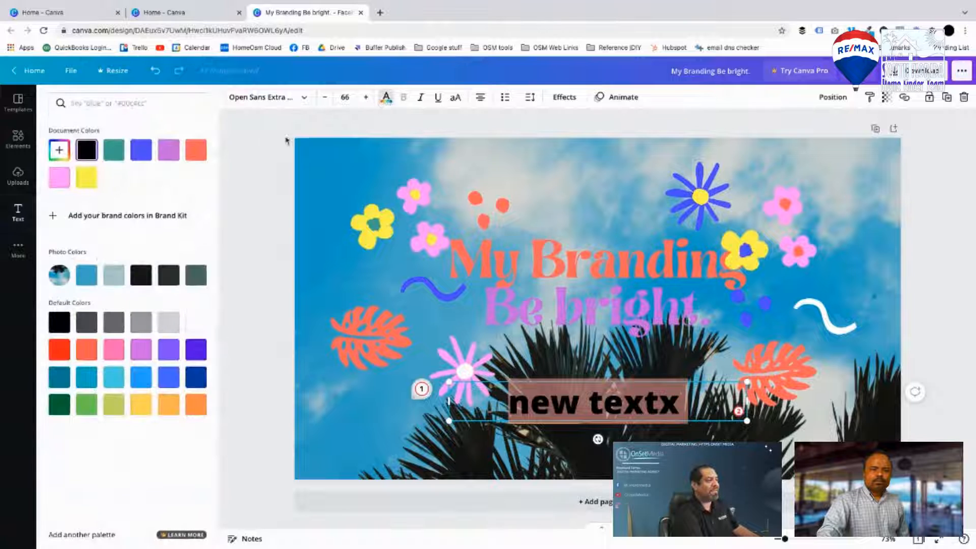
left_click(114, 179)
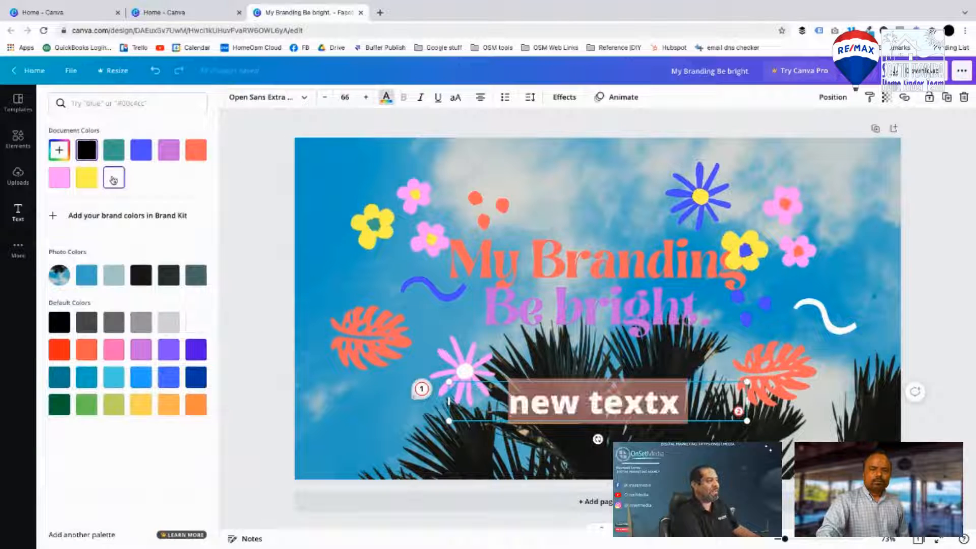
right_click(634, 386)
left_click_drag(635, 382, 507, 150)
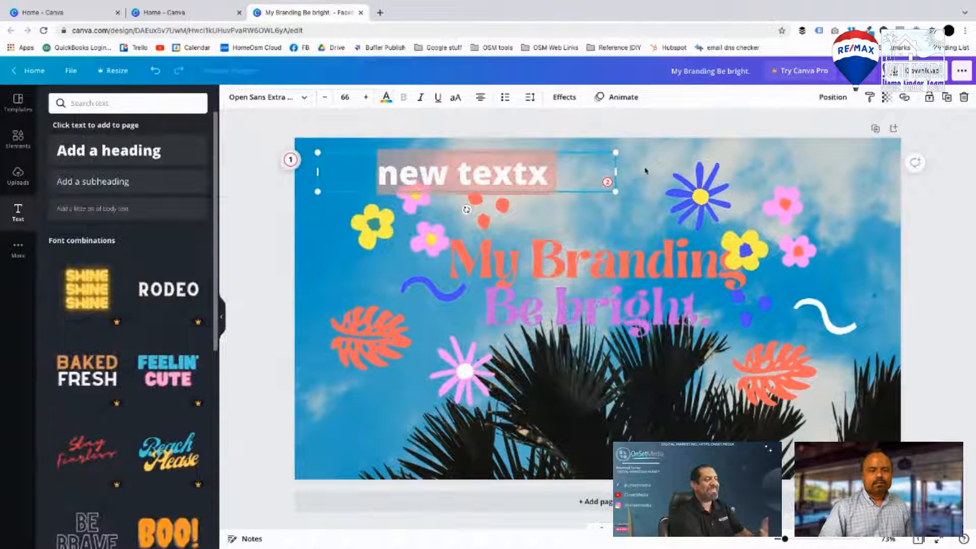
left_click(645, 168)
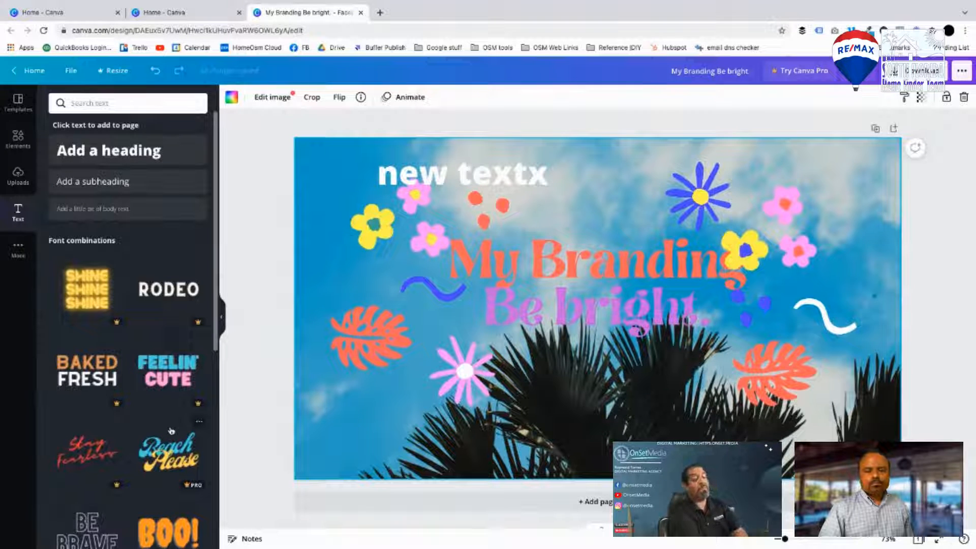
Browse the font combinations and try to add the Rodeo text style to the cover.
scroll(153, 432, "down", 4)
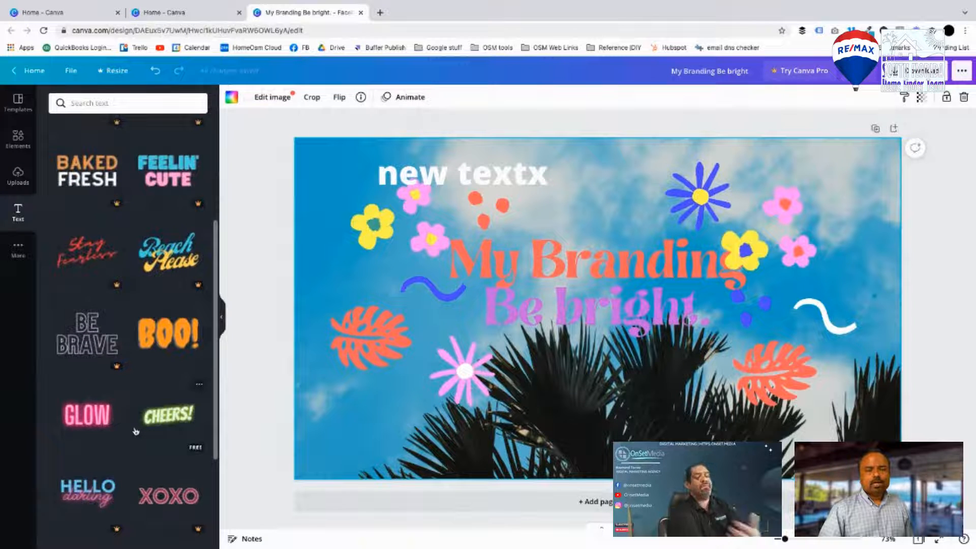
scroll(136, 432, "up", 3)
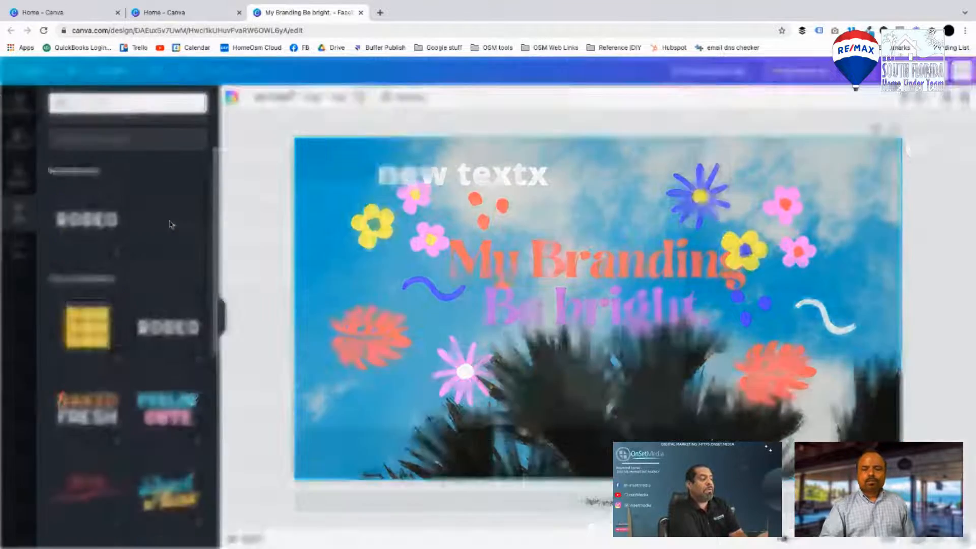
left_click(136, 432)
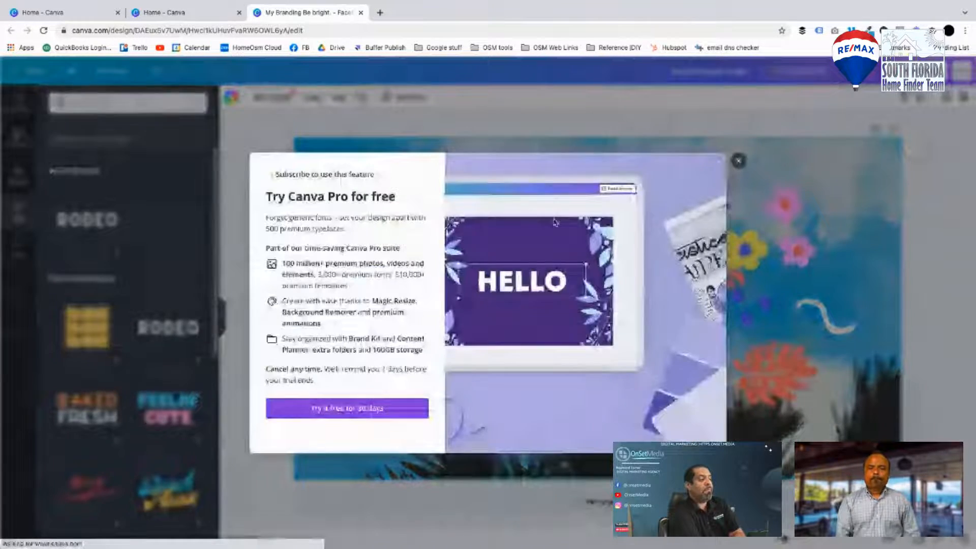
left_click(740, 162)
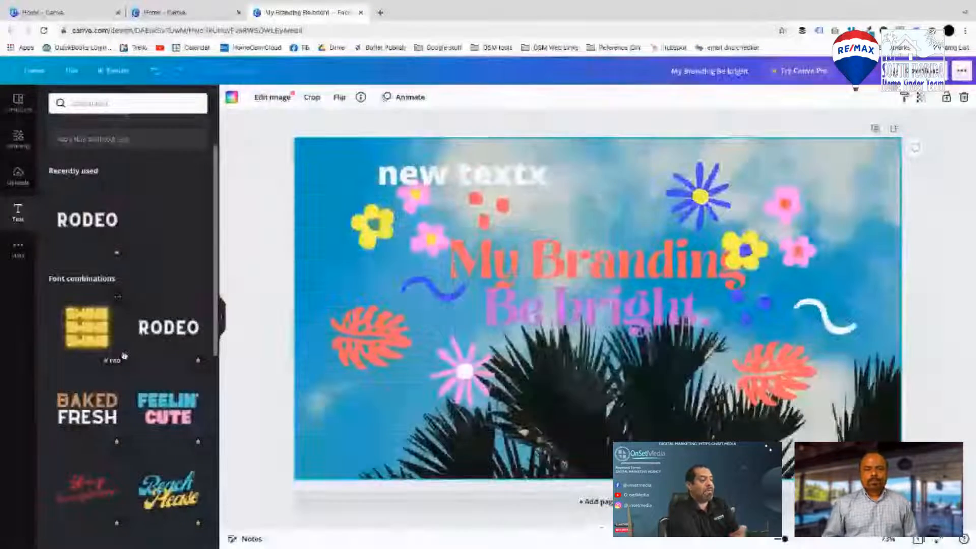
scroll(132, 361, "up", 1)
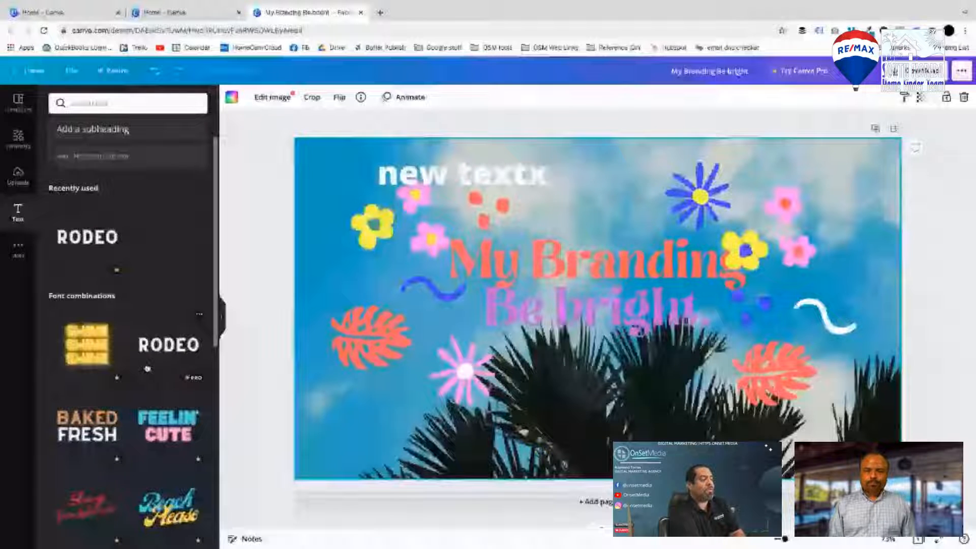
scroll(148, 369, "down", 1)
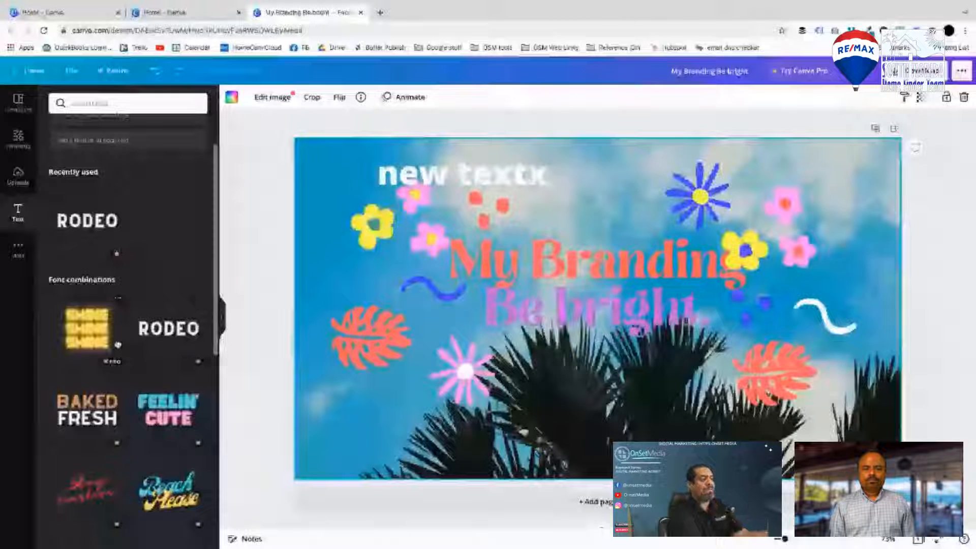
scroll(118, 344, "up", 4)
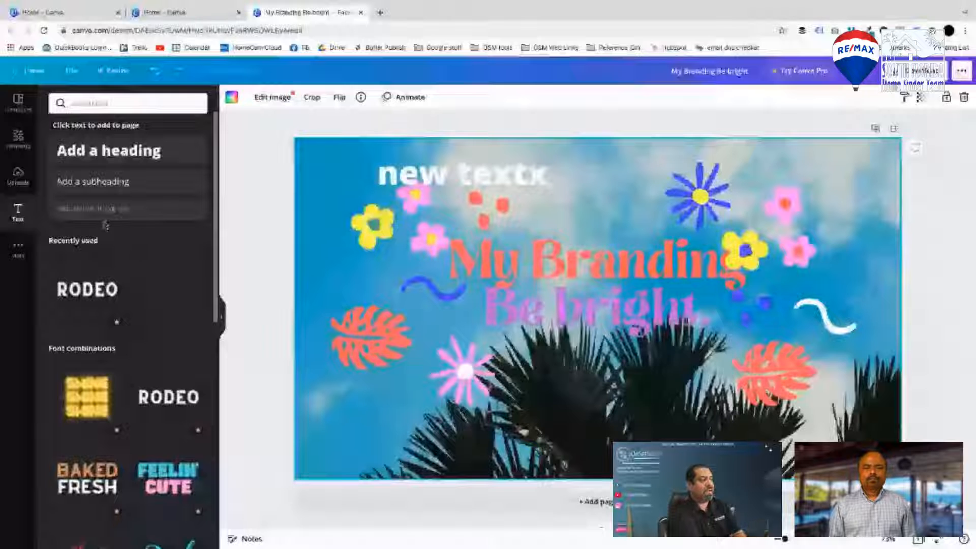
Add a blue square shape and stretch it into a thin full-width band along the cover's bottom edge.
left_click(18, 138)
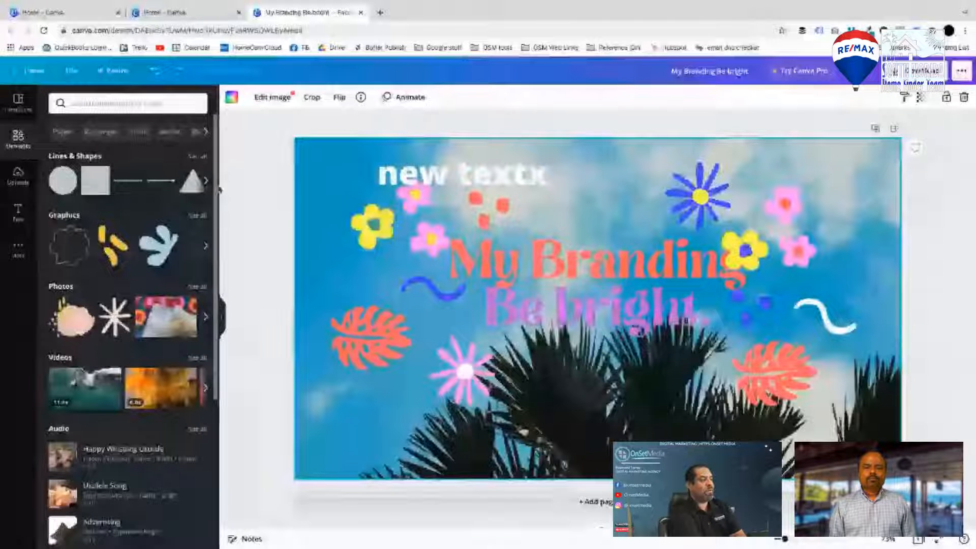
left_click(101, 175)
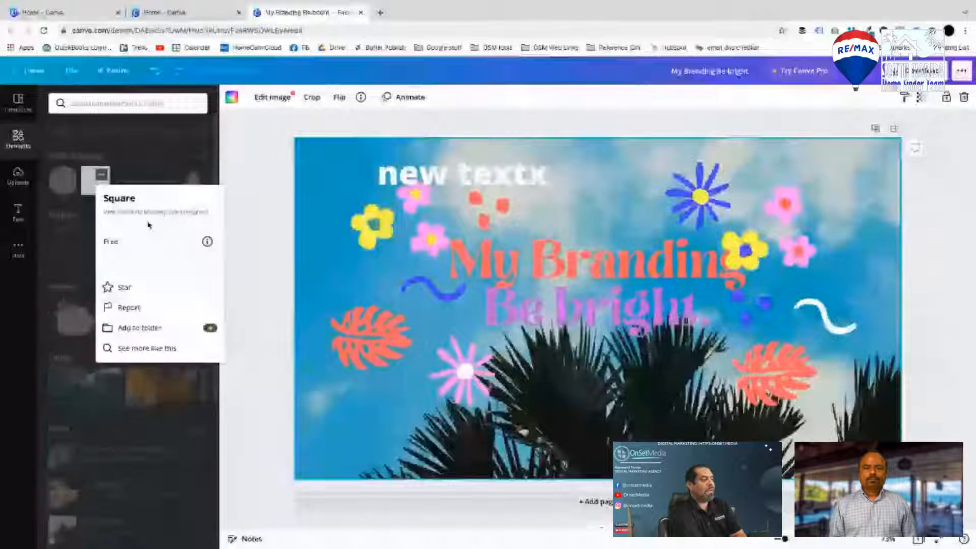
left_click(166, 167)
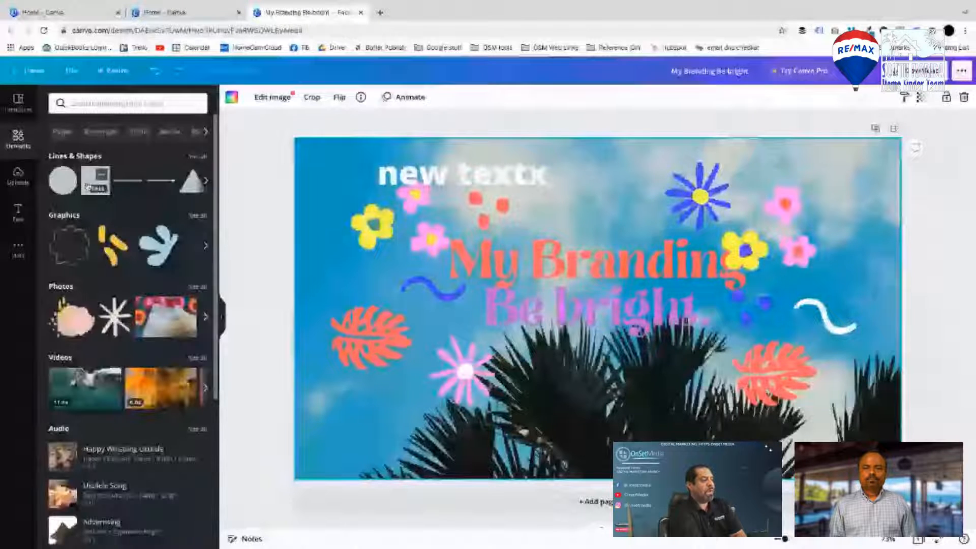
left_click(88, 188)
left_click_drag(598, 216, 900, 452)
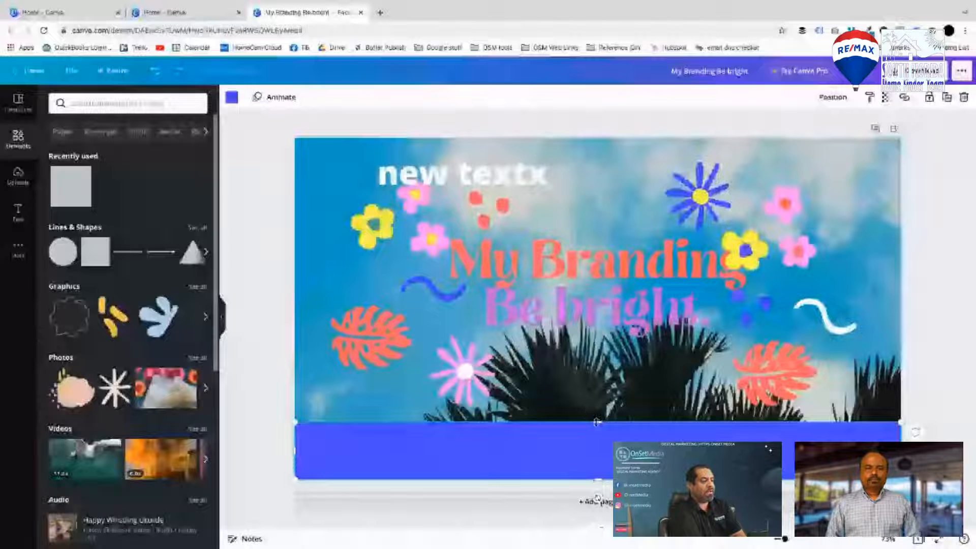
left_click_drag(574, 417, 574, 434)
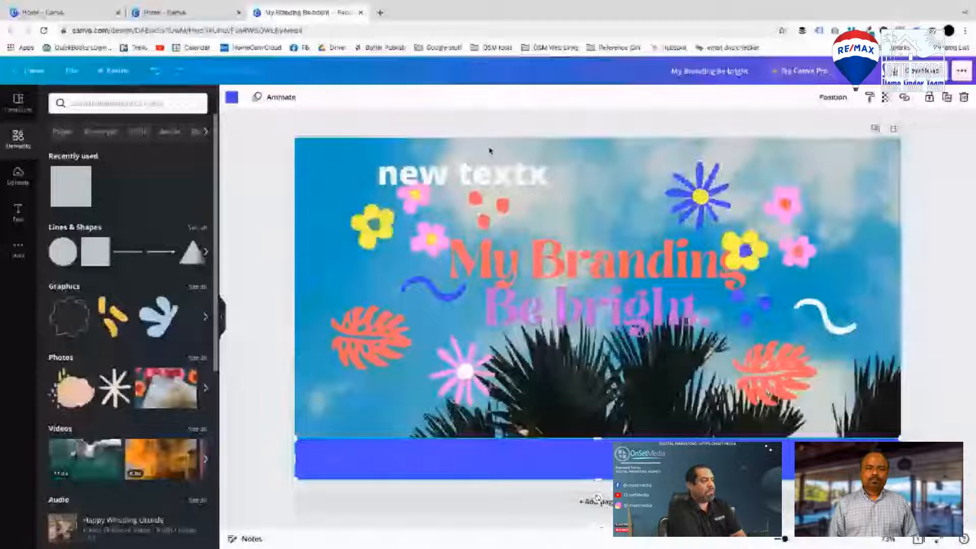
Move the "new textx" heading onto the blue band and lower the band's transparency setting to about 70.
left_click_drag(490, 151, 598, 470)
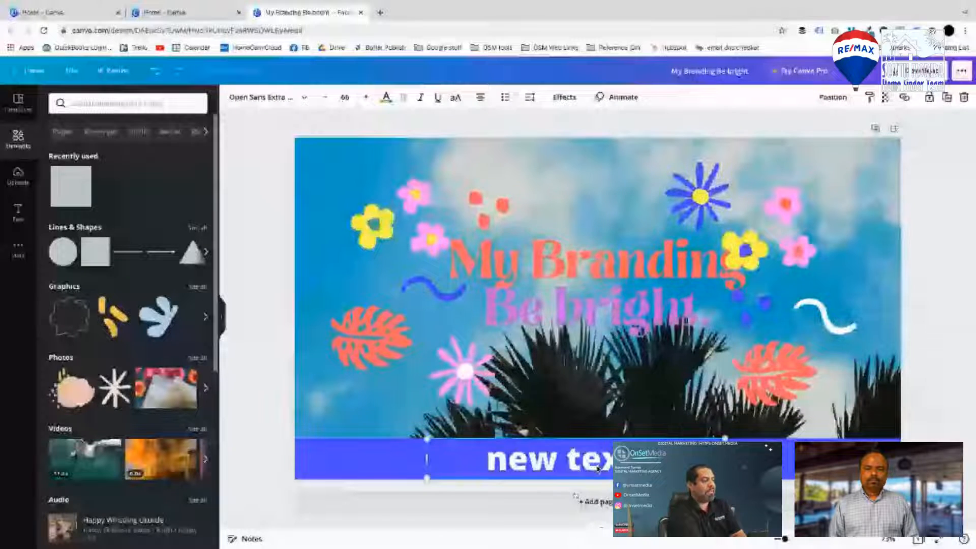
left_click(598, 469)
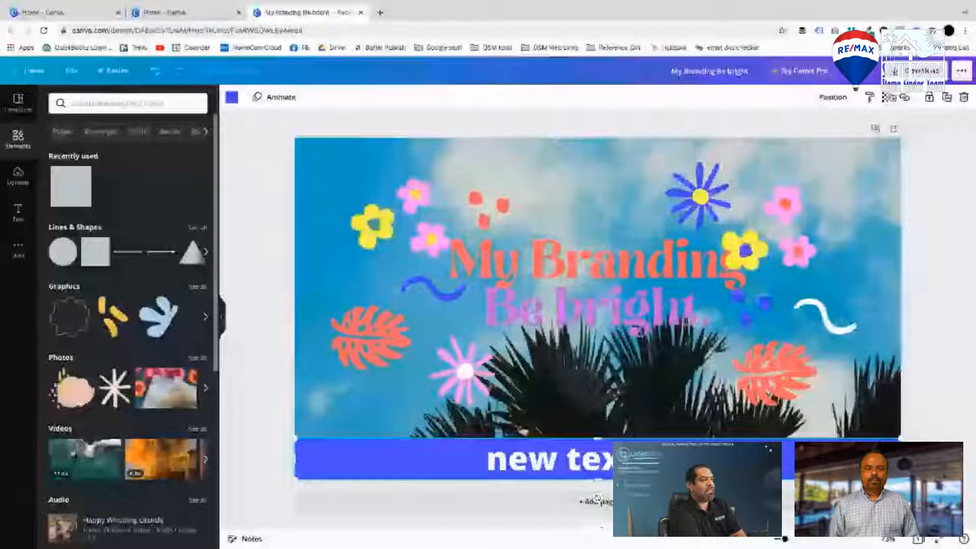
left_click(886, 97)
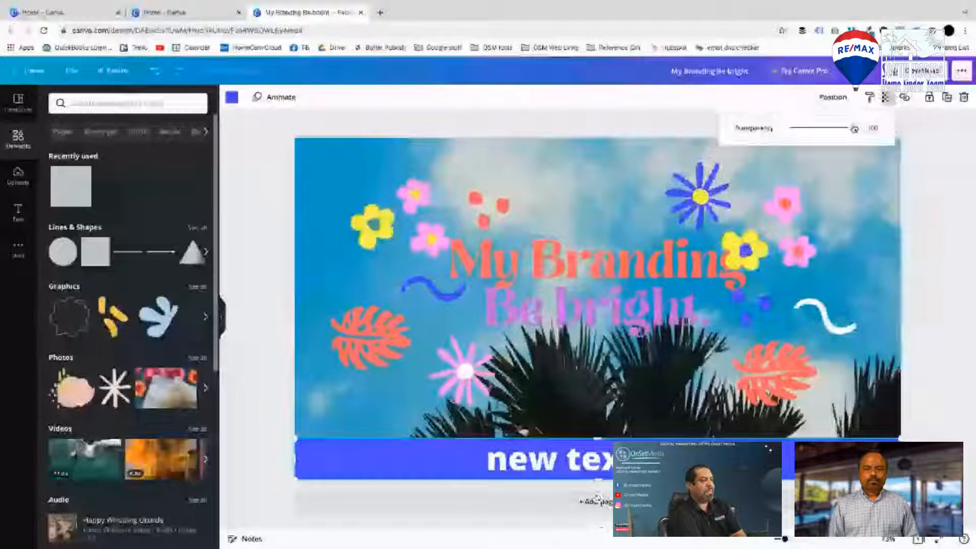
left_click_drag(855, 128, 836, 128)
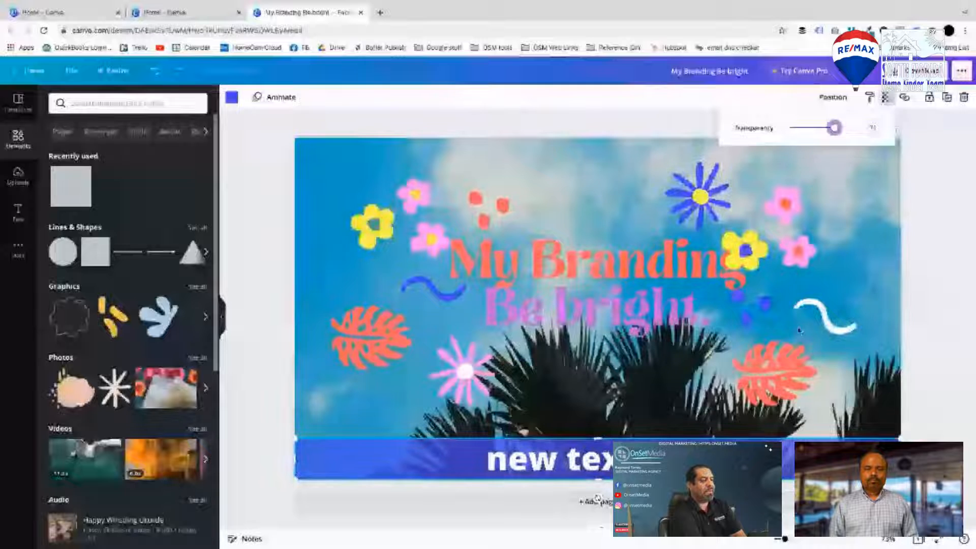
left_click(590, 427)
Overwrite the band's "new textx" heading with "What c" and erase all of its text, leaving no heading.
left_click(574, 460)
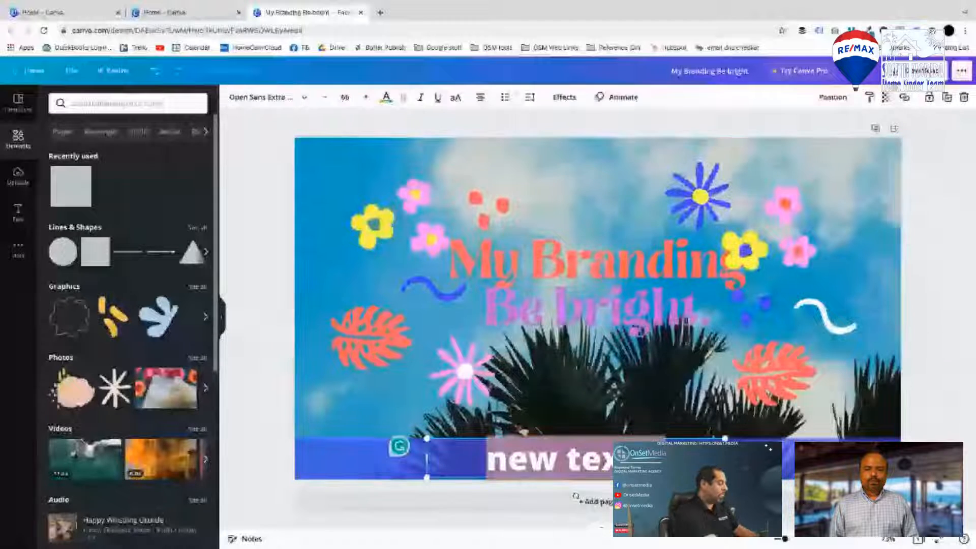
type("Wha")
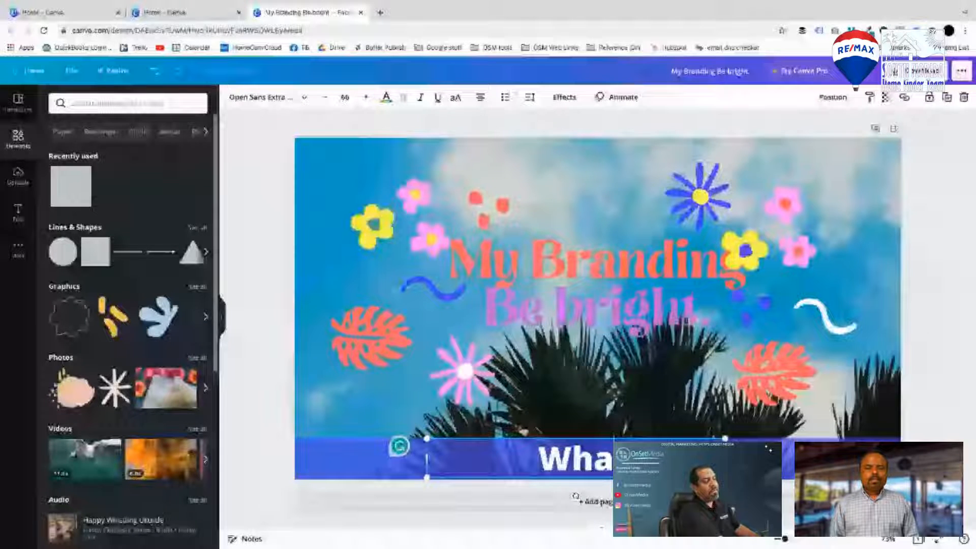
type("t c")
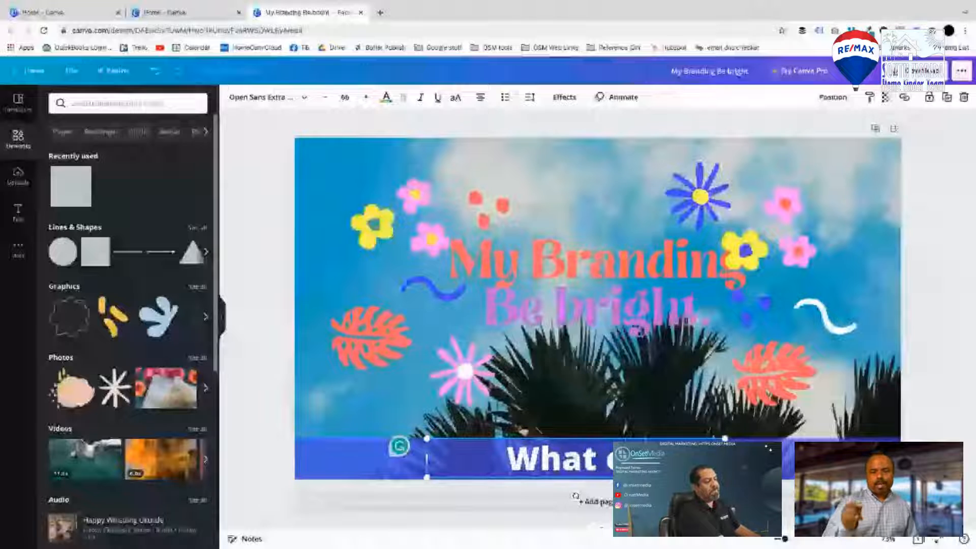
key("BackSpace")
key("BackSpace")
key("BackSpace")
key("BackSpace")
key("BackSpace")
key("BackSpace")
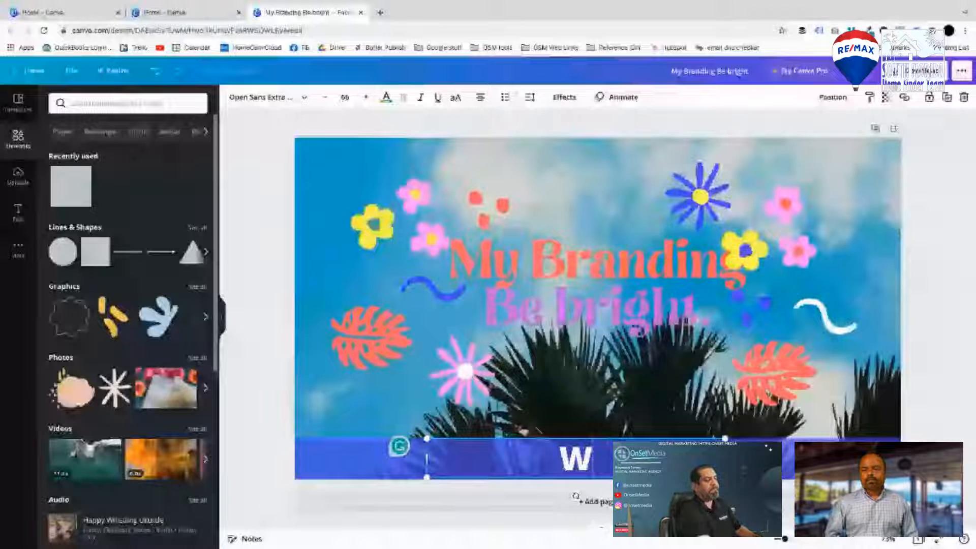
left_click(786, 224)
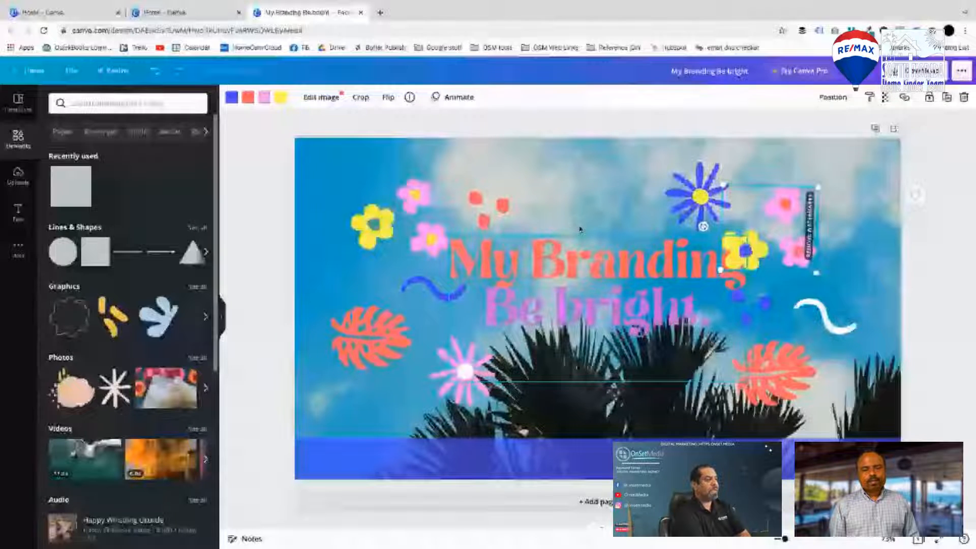
Try to apply the pumpkin-bordered Fall Facebook Cover template about vegan ginger cookies.
left_click(573, 196)
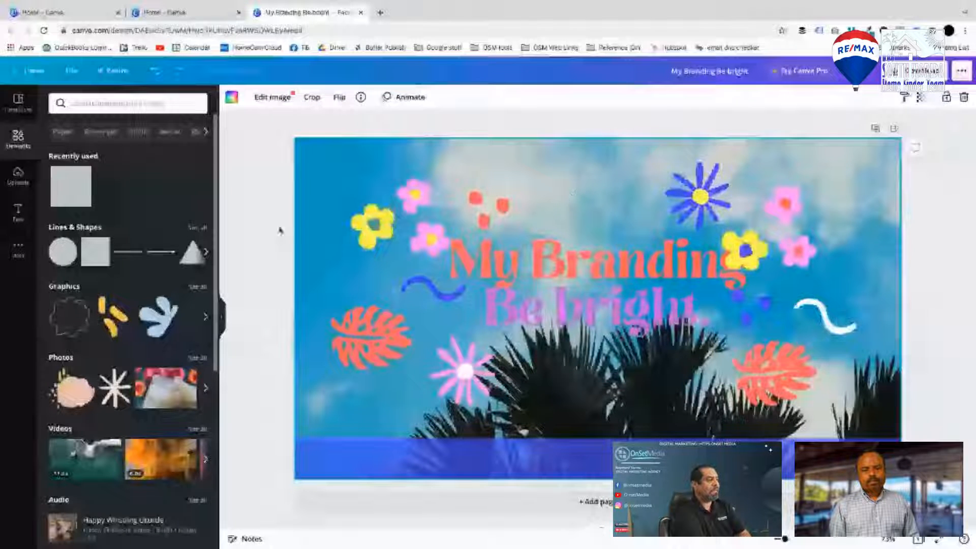
left_click(17, 102)
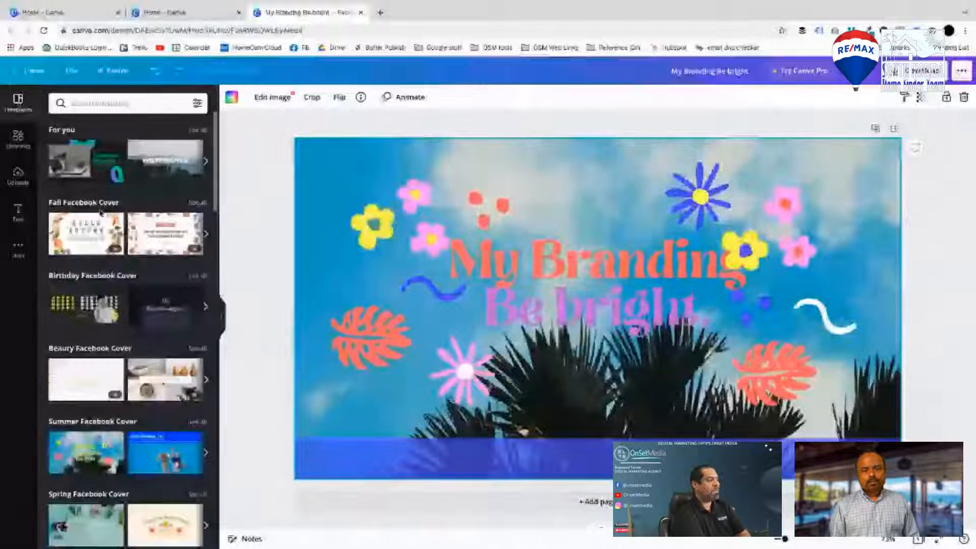
left_click(165, 224)
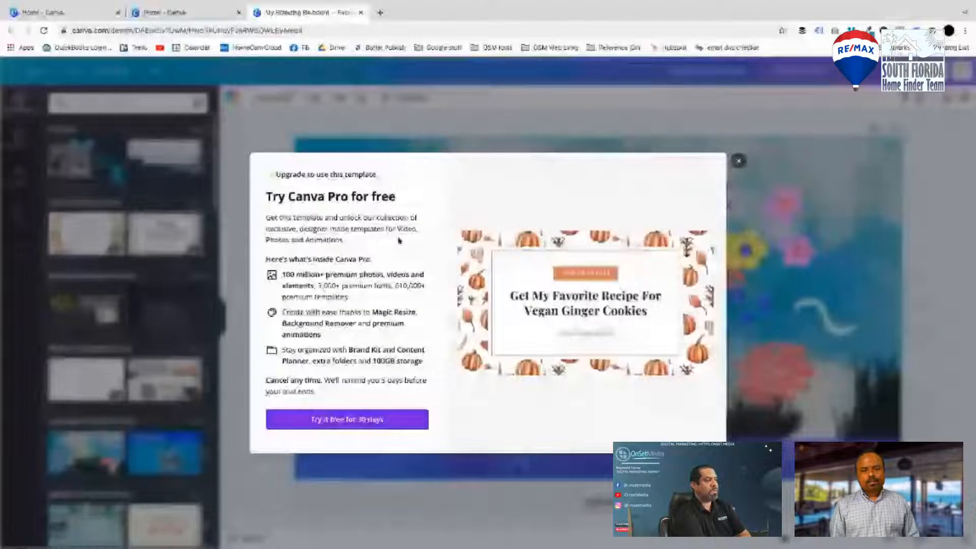
left_click(739, 161)
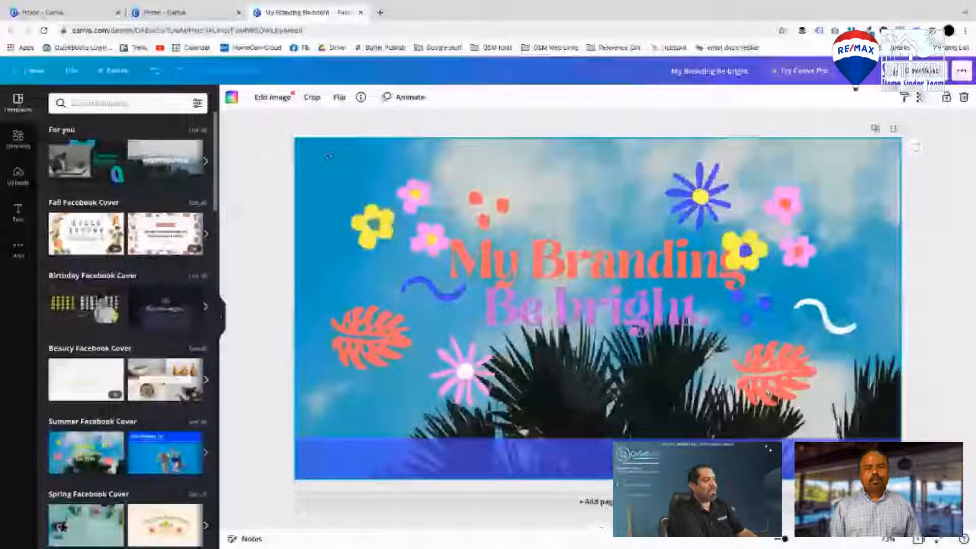
Delete the cover's palm-and-sky background photo and try to apply the free cream-colored Spring Facebook Cover template.
key("Delete")
scroll(169, 361, "down", 3)
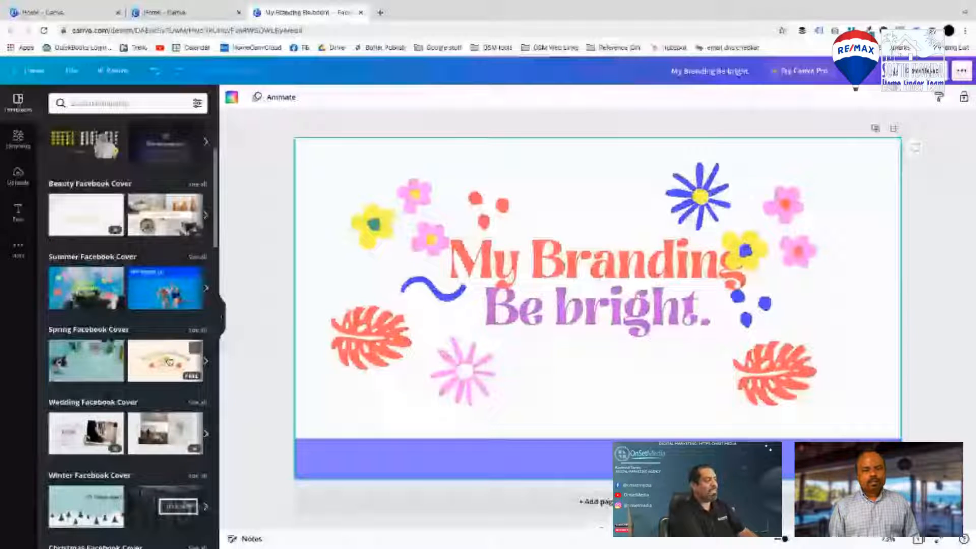
left_click(170, 362)
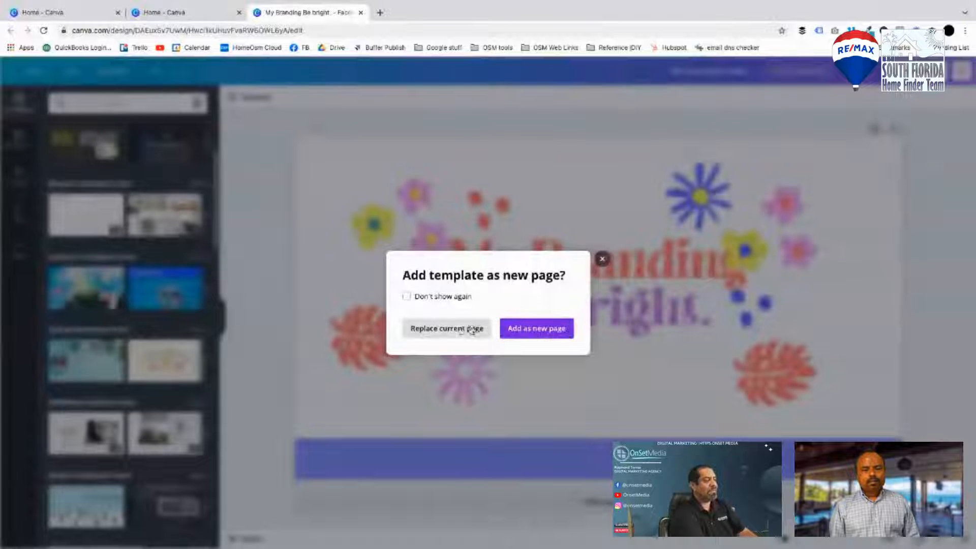
left_click(602, 261)
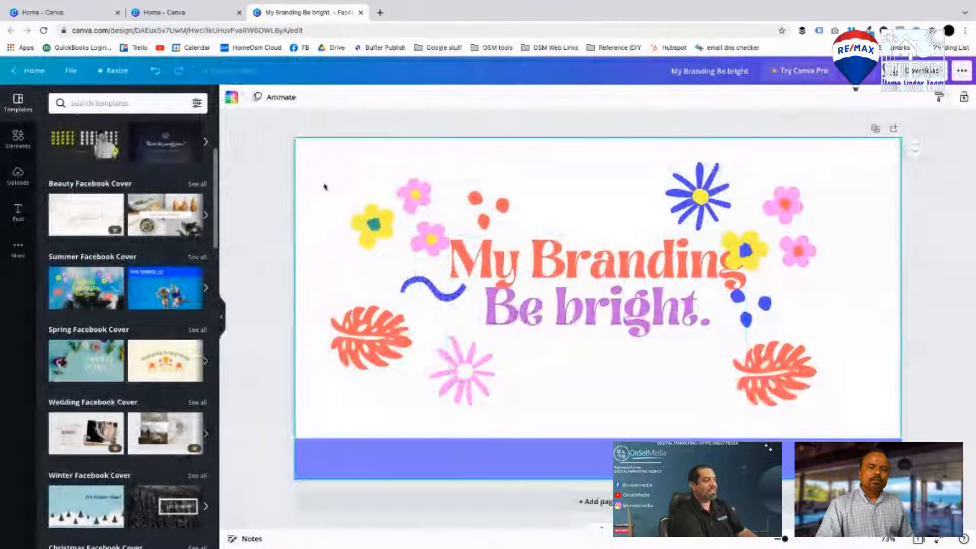
Try replacing the current page with the "LET IT SNOW" Winter Facebook Cover template, and undo the replacement.
scroll(154, 394, "down", 1)
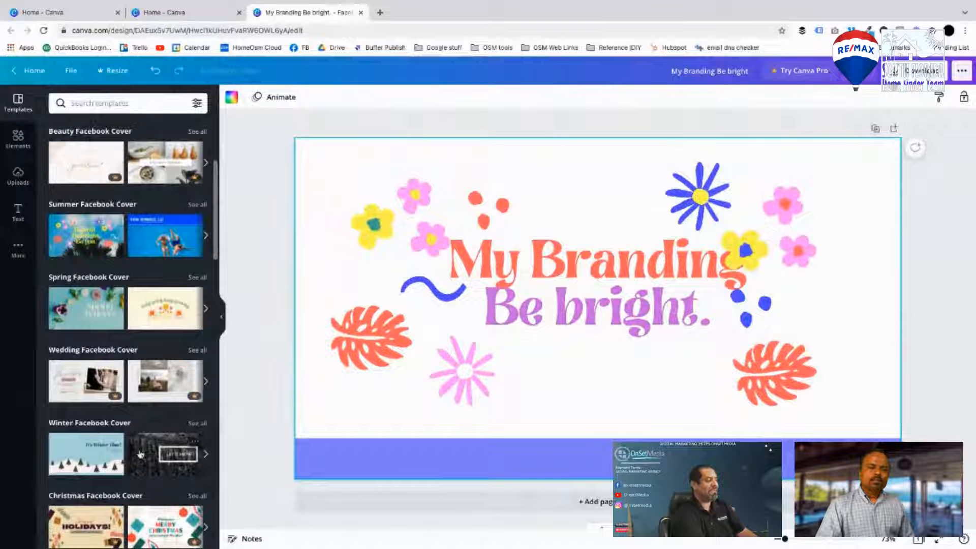
left_click_drag(141, 454, 316, 159)
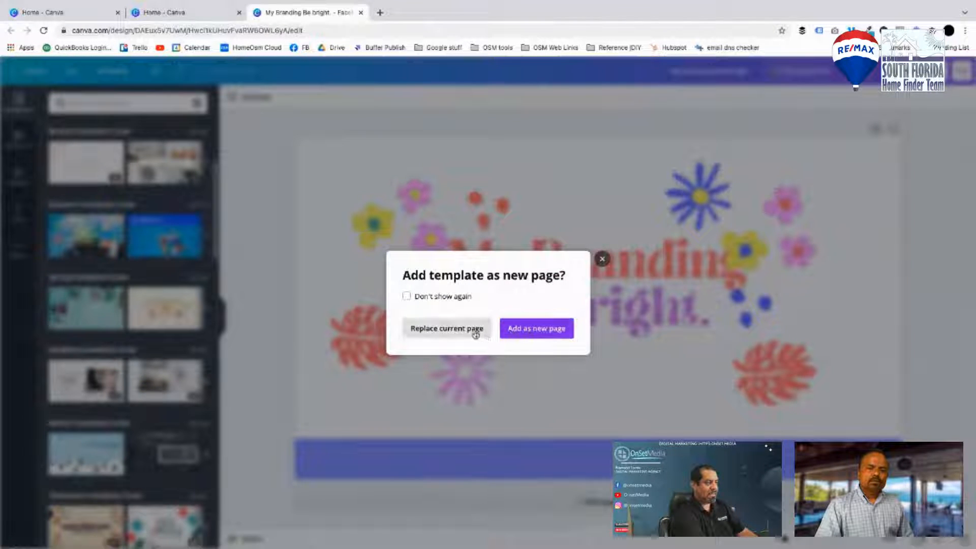
left_click(491, 329)
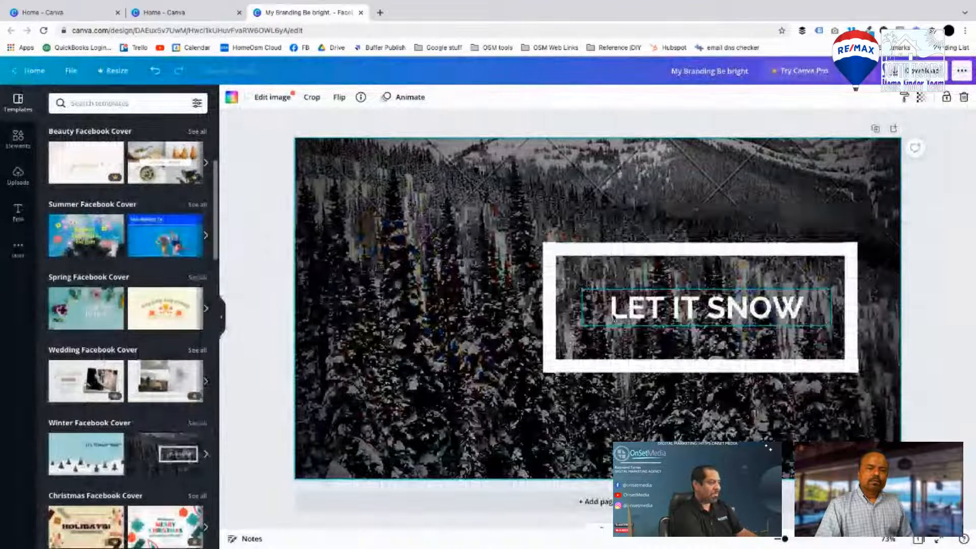
key("ctrl+z")
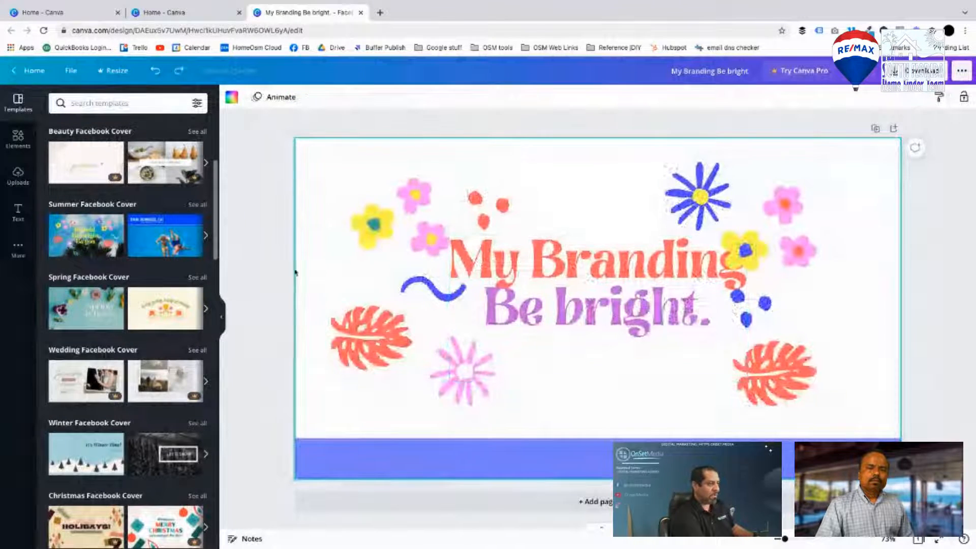
left_click(341, 126)
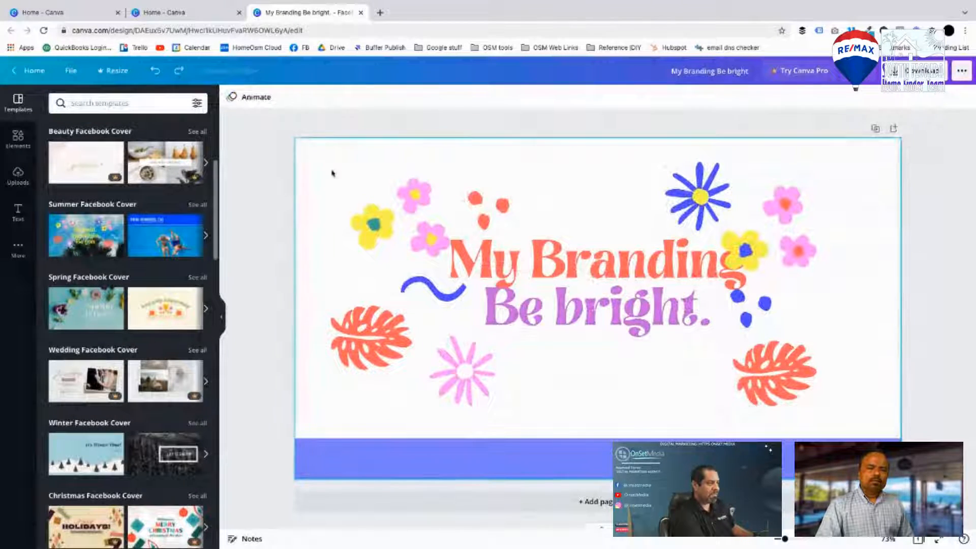
Fill the cover's background with the colorful crochet and corn-husk photo, and swap it for the smiling octopus and jellyfish picture.
left_click(18, 139)
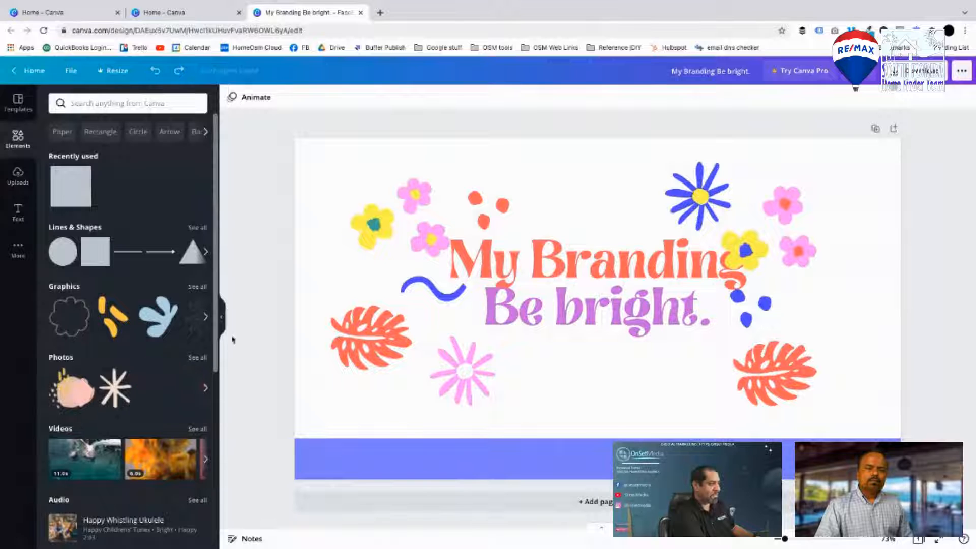
left_click_drag(231, 340, 552, 306)
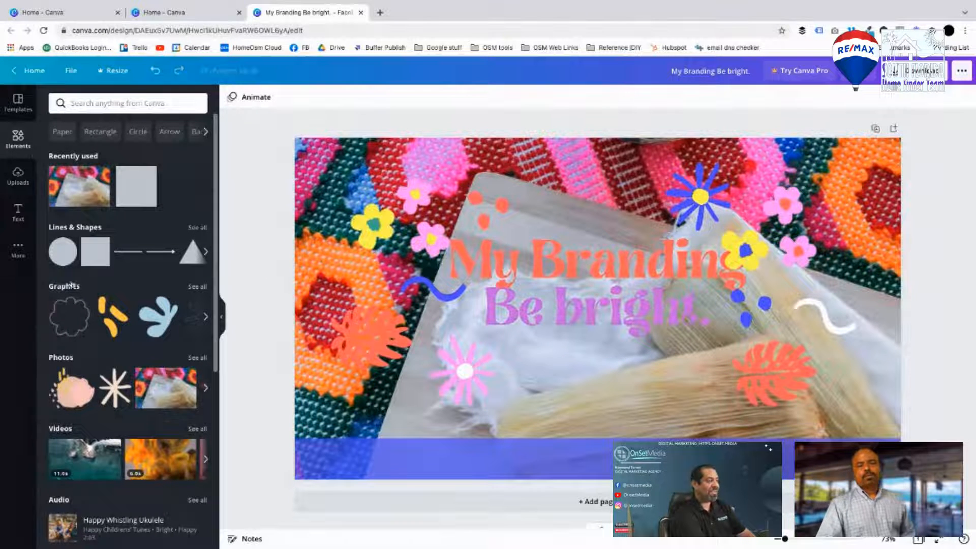
scroll(162, 457, "down", 2)
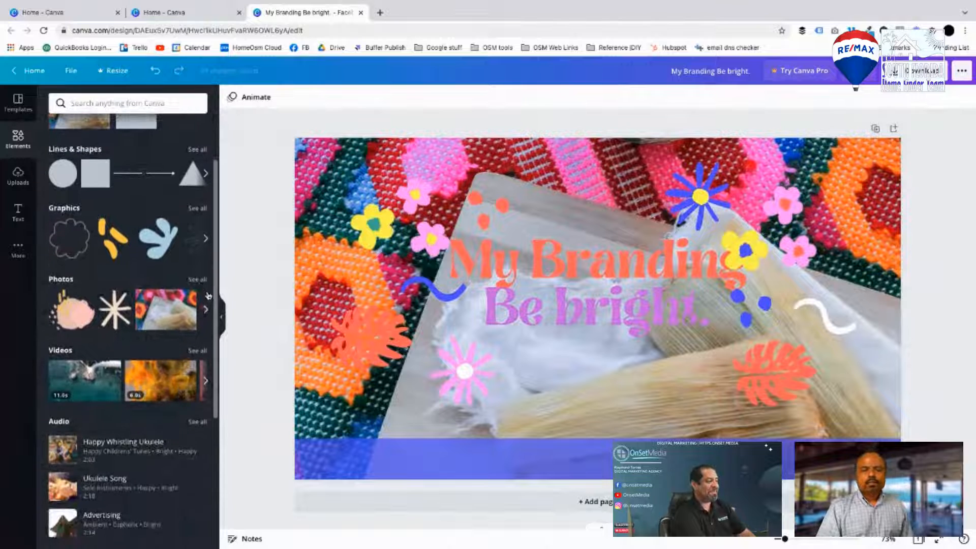
left_click(205, 310)
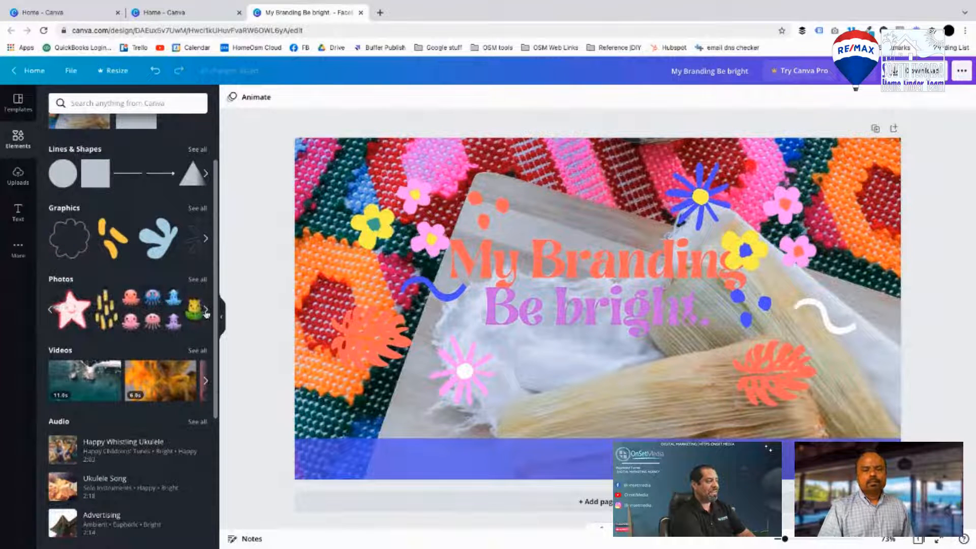
left_click_drag(148, 317, 322, 277)
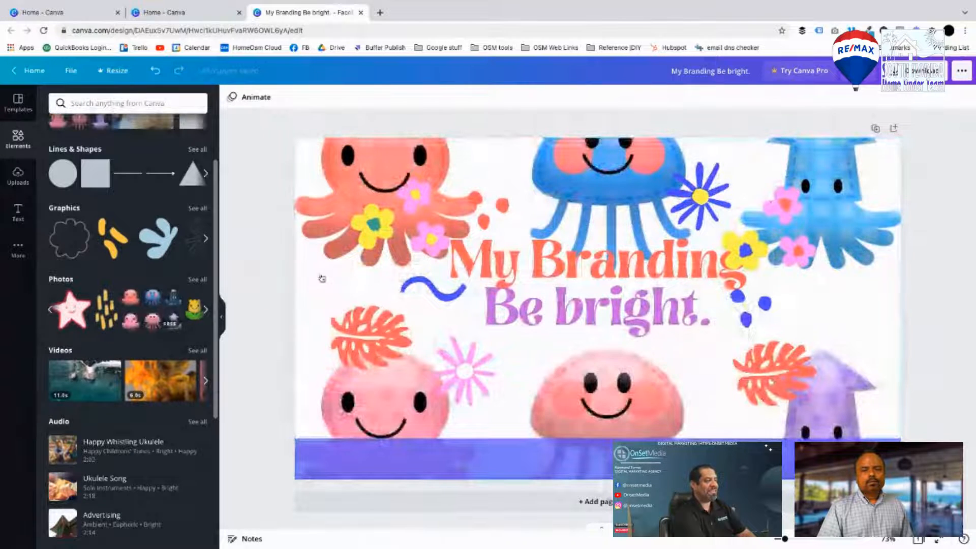
left_click(206, 309)
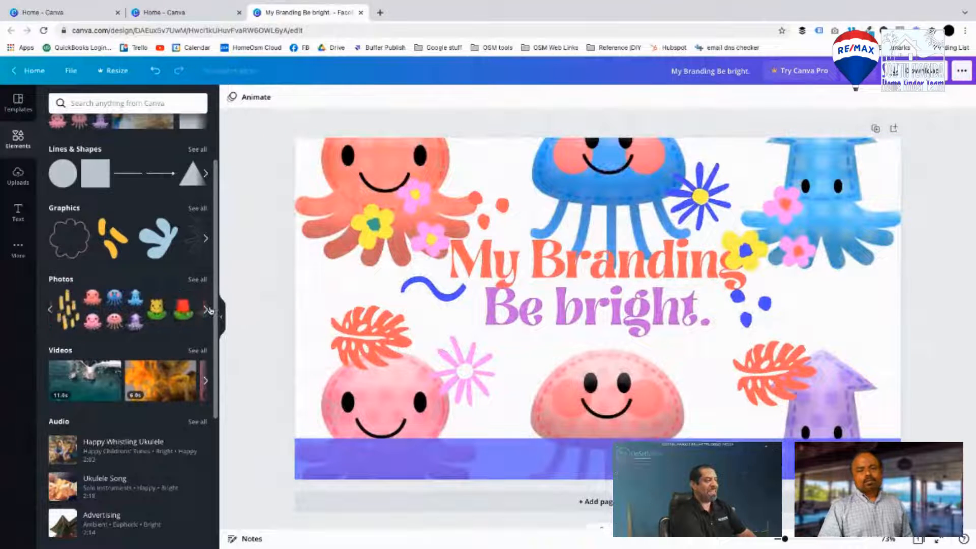
left_click(206, 310)
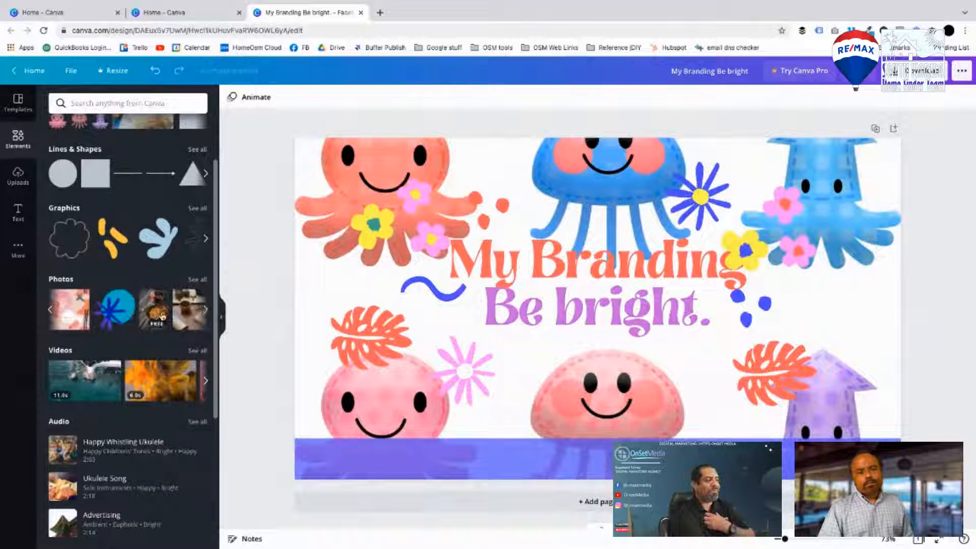
left_click(206, 310)
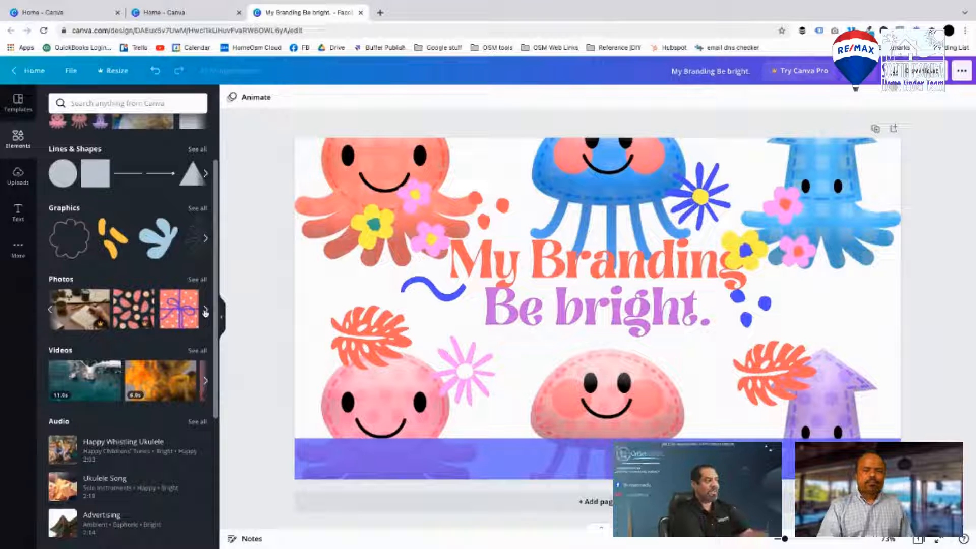
left_click(385, 167)
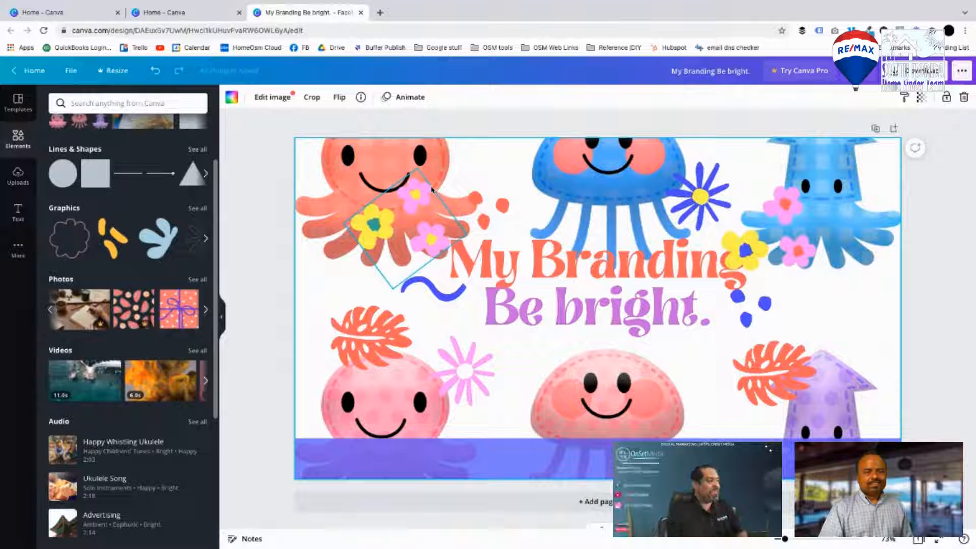
Browse the formats available for resizing the Facebook cover and select Instagram Post.
left_click(118, 71)
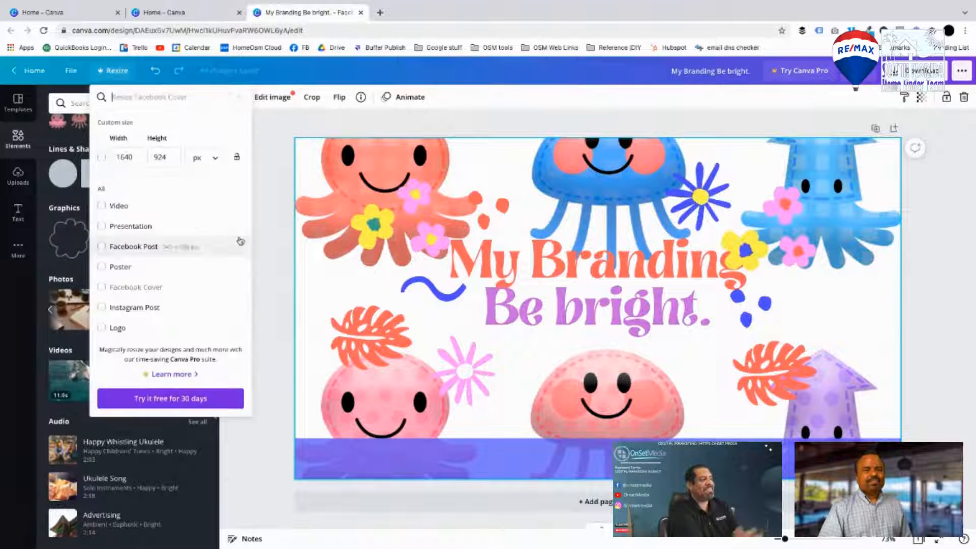
scroll(210, 255, "down", 3)
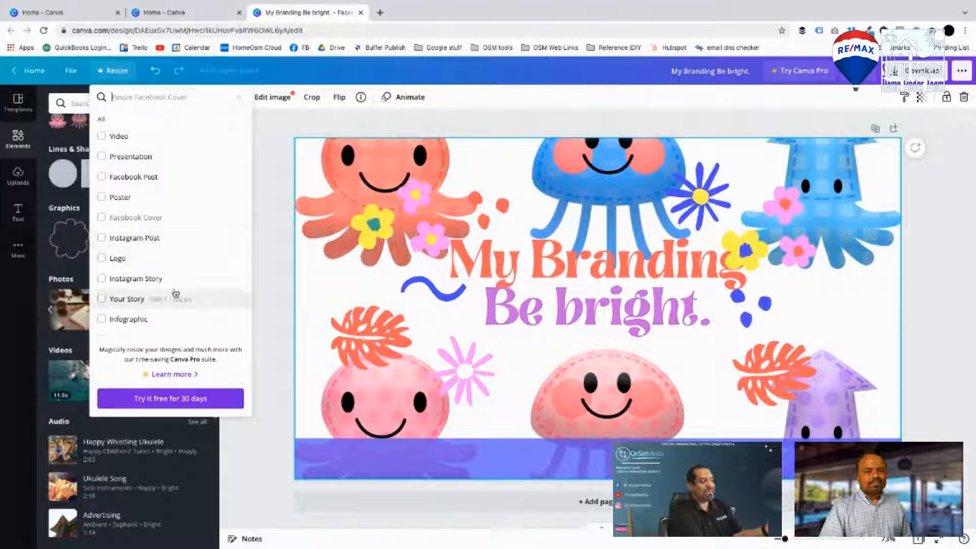
scroll(175, 293, "down", 2)
scroll(175, 293, "down", 1)
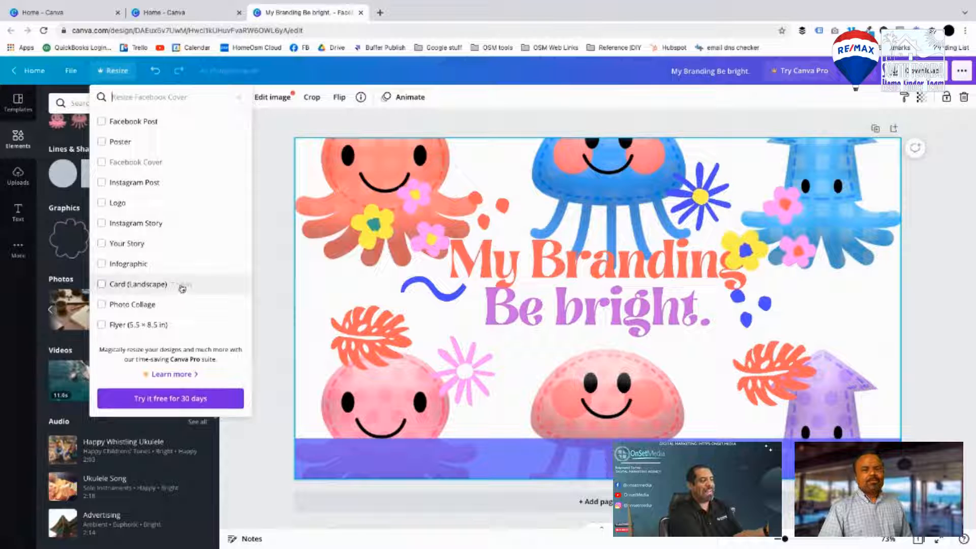
scroll(182, 289, "down", 2)
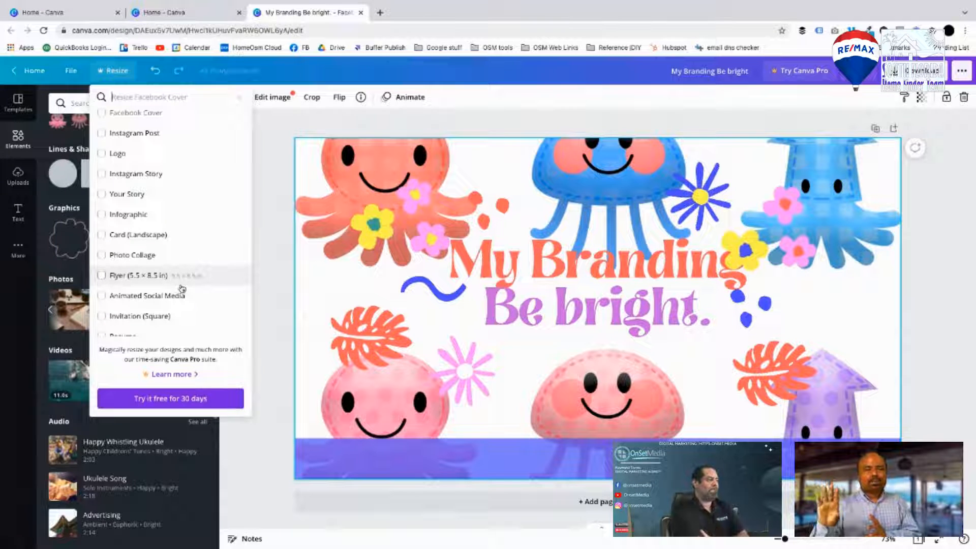
scroll(182, 288, "up", 1)
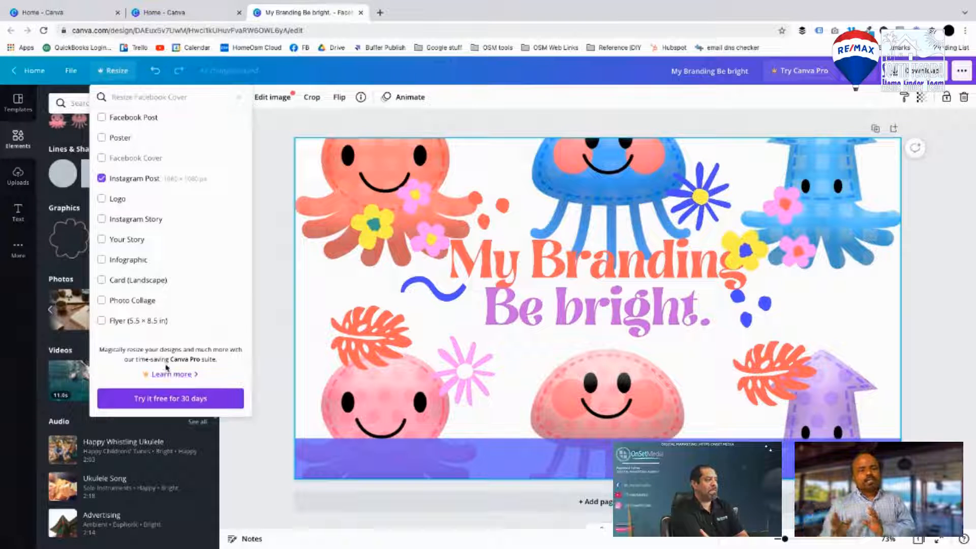
Look through the remaining resize formats for the Facebook cover, clear the Instagram Post choice and leave the resize options.
scroll(198, 203, "down", 5)
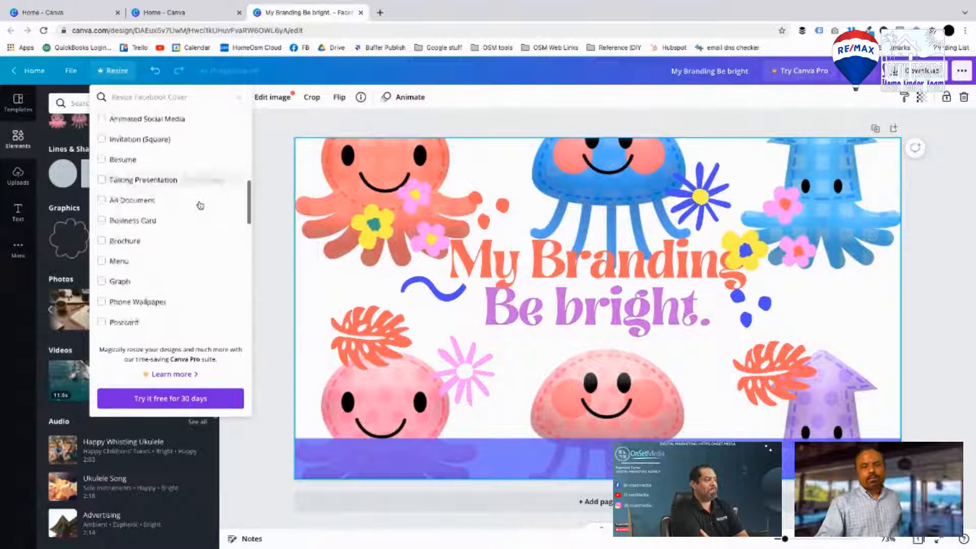
scroll(201, 206, "up", 10)
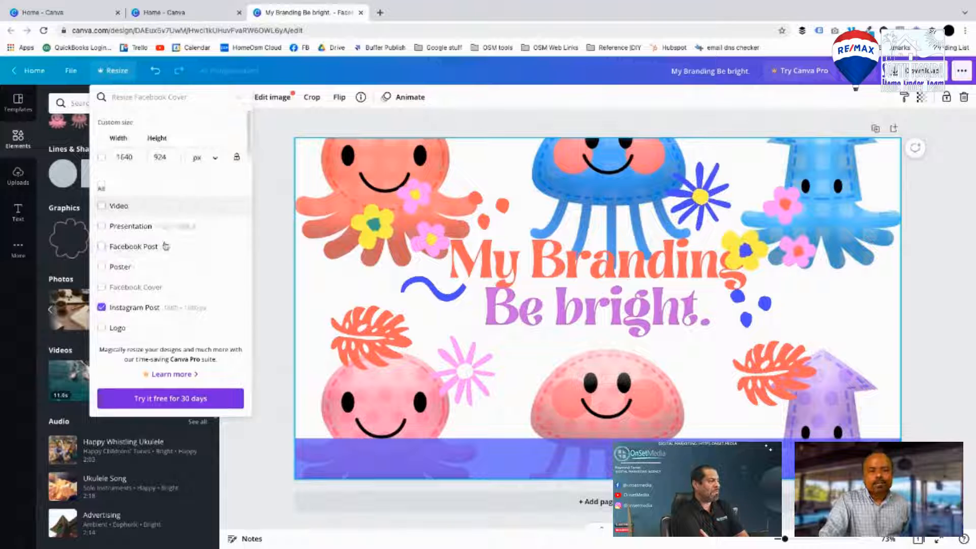
left_click(102, 309)
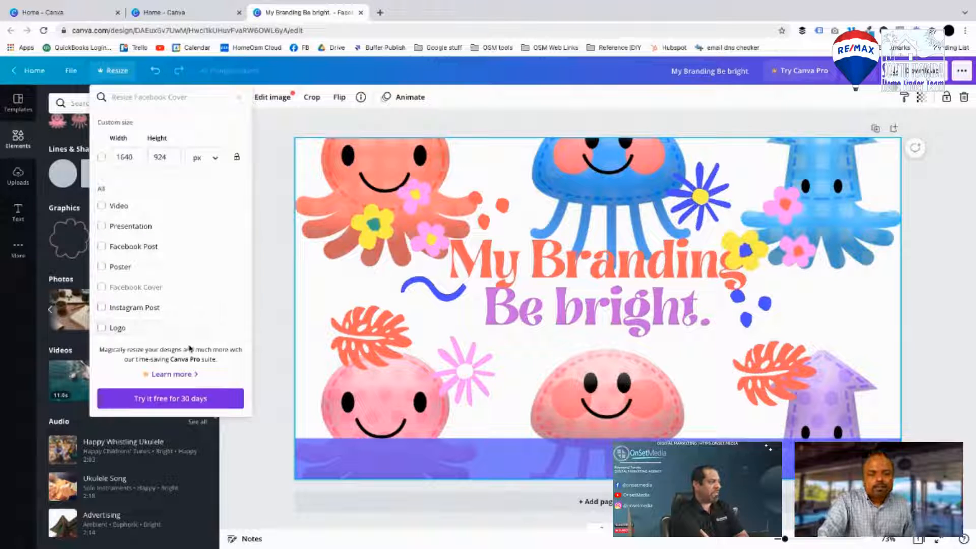
left_click(264, 148)
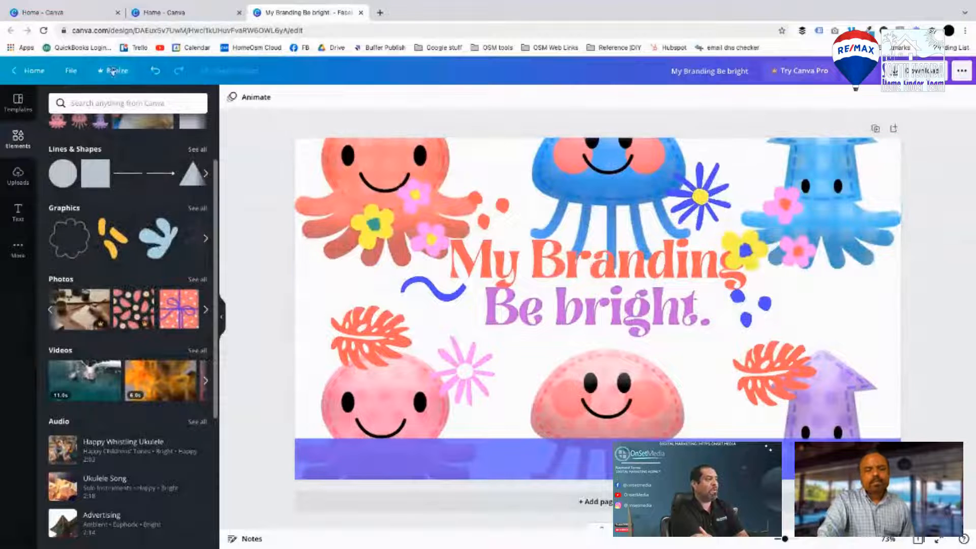
Return to the home page, start a blank Video design and apply the free "FASHION PREVIEW" reviews video template to its page.
left_click(31, 70)
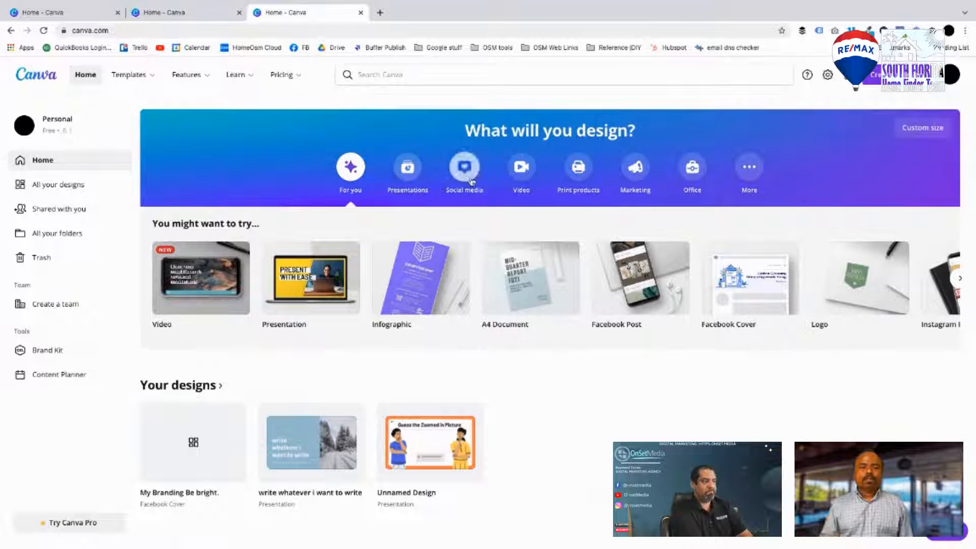
left_click(523, 178)
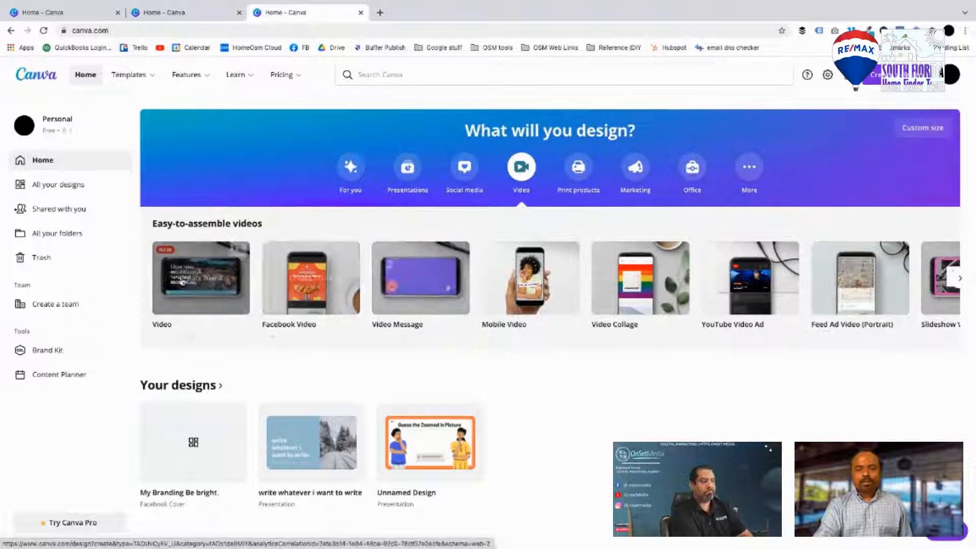
left_click(206, 278)
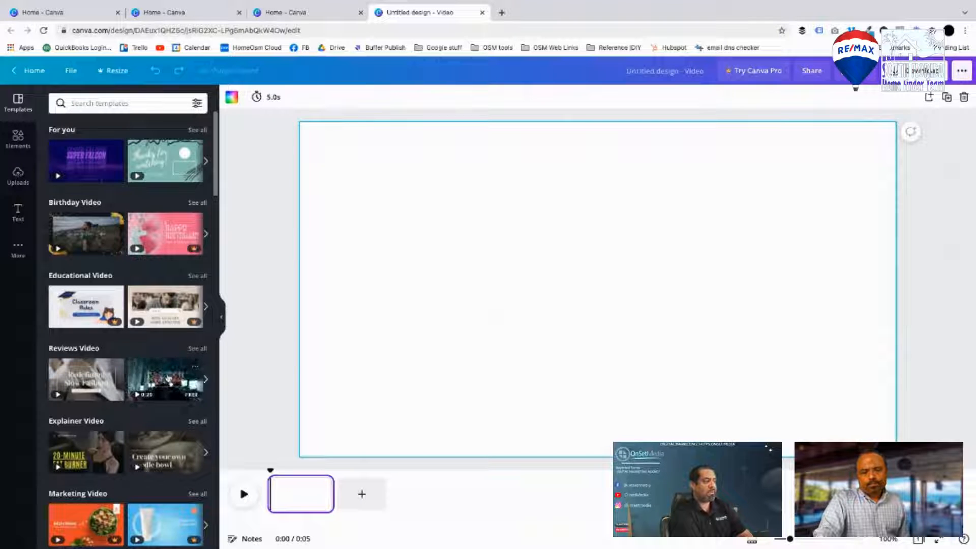
left_click_drag(164, 379, 394, 212)
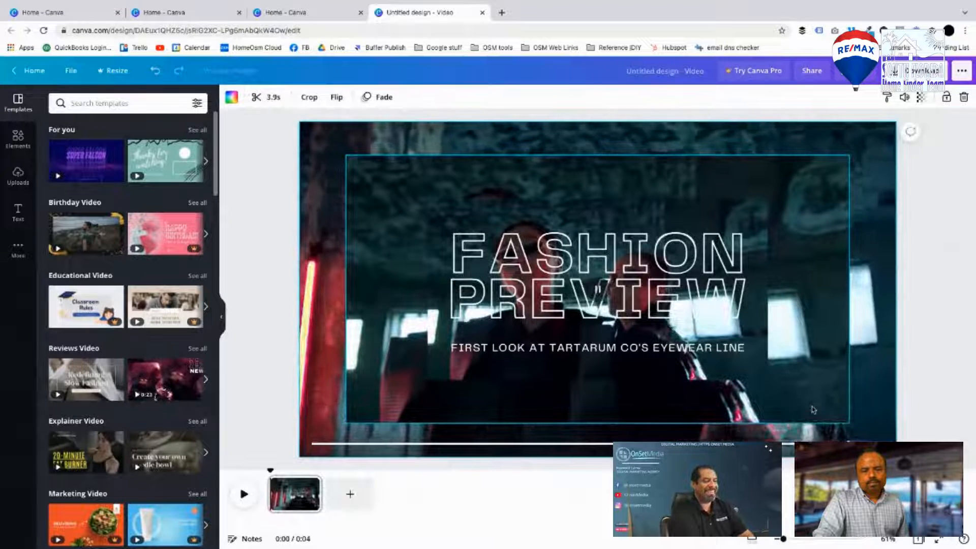
left_click(816, 217)
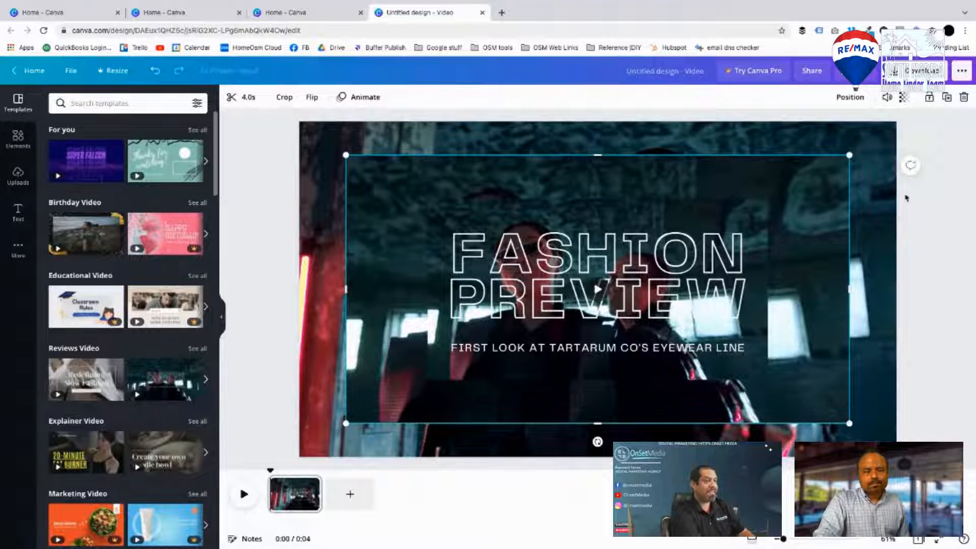
left_click(925, 210)
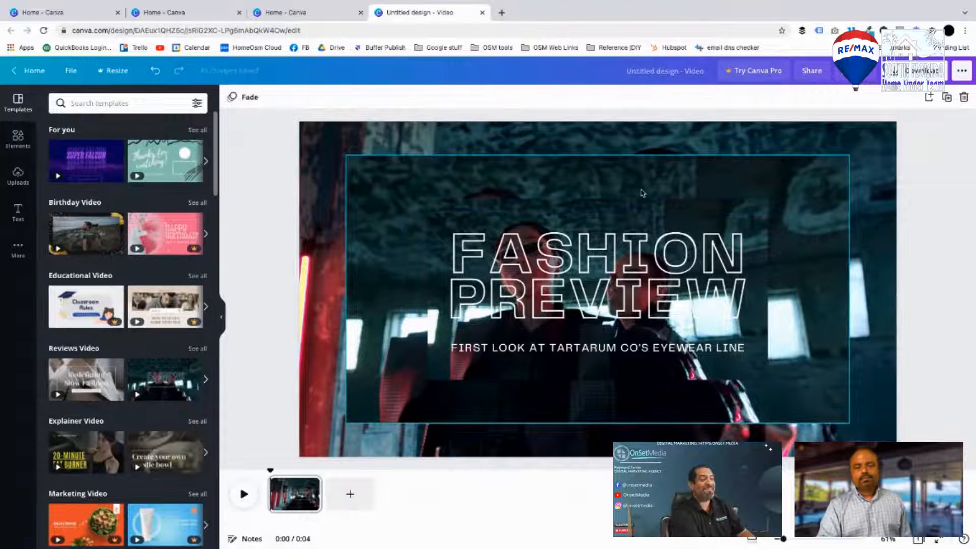
Upload the presenter screenshot to the image uploads and make it the video page's background, replacing the template's background clip.
left_click(20, 248)
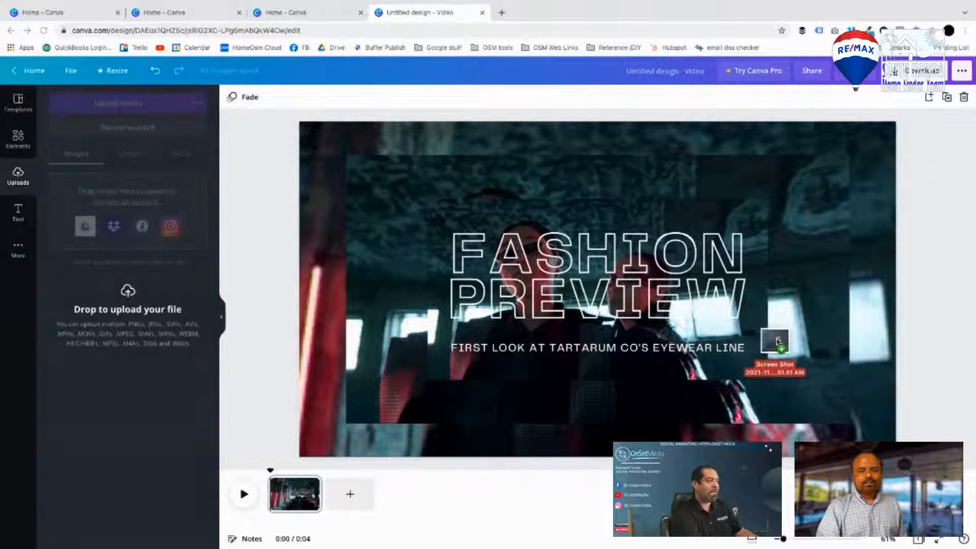
left_click_drag(775, 336, 134, 165)
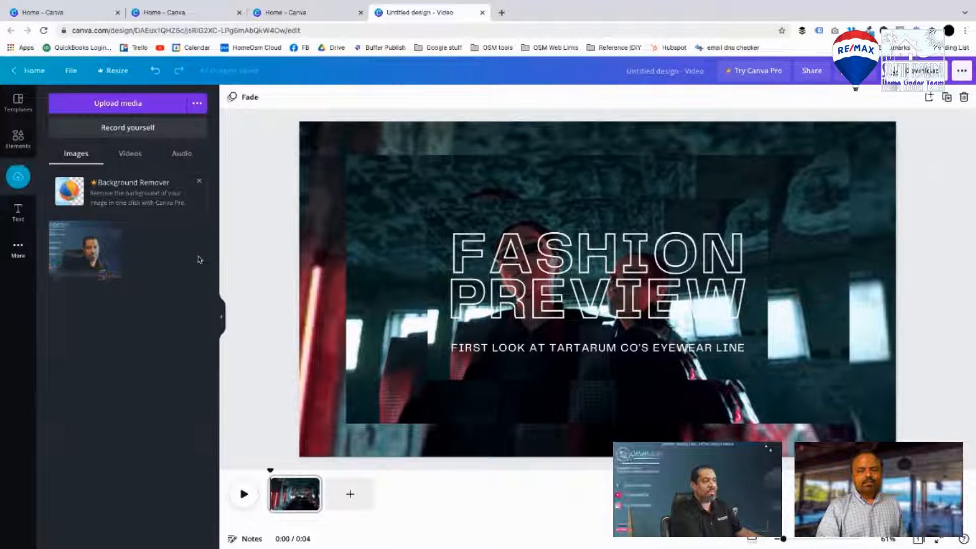
left_click(91, 248)
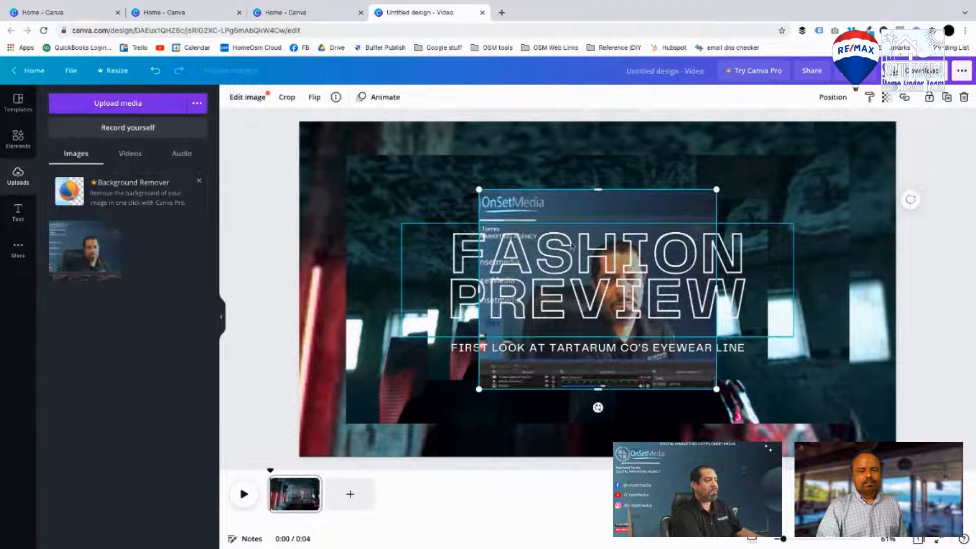
key("Delete")
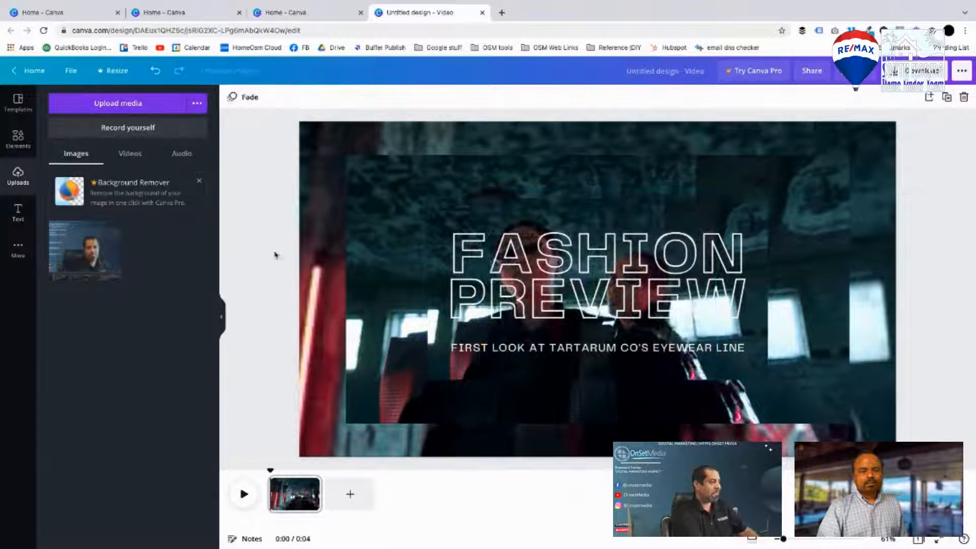
left_click_drag(111, 255, 331, 226)
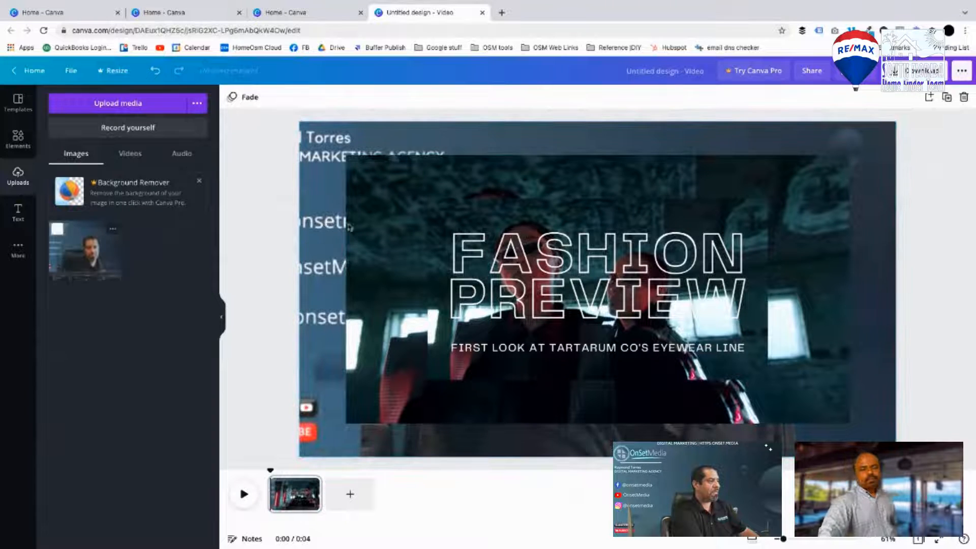
Lower the transparency value of the larger overlay clip and set the smaller center clip's transparency to 36.
left_click(655, 182)
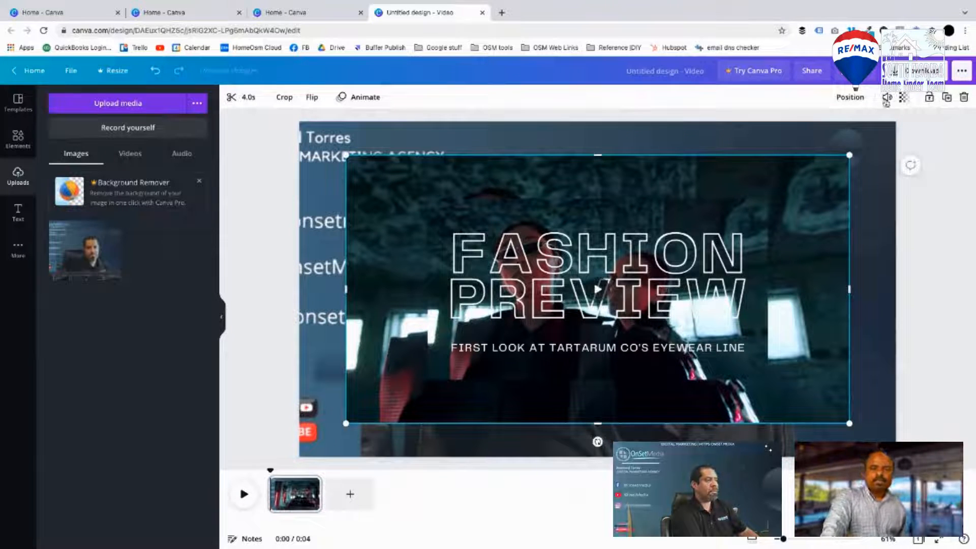
left_click(903, 97)
left_click_drag(869, 128, 825, 129)
left_click(731, 222)
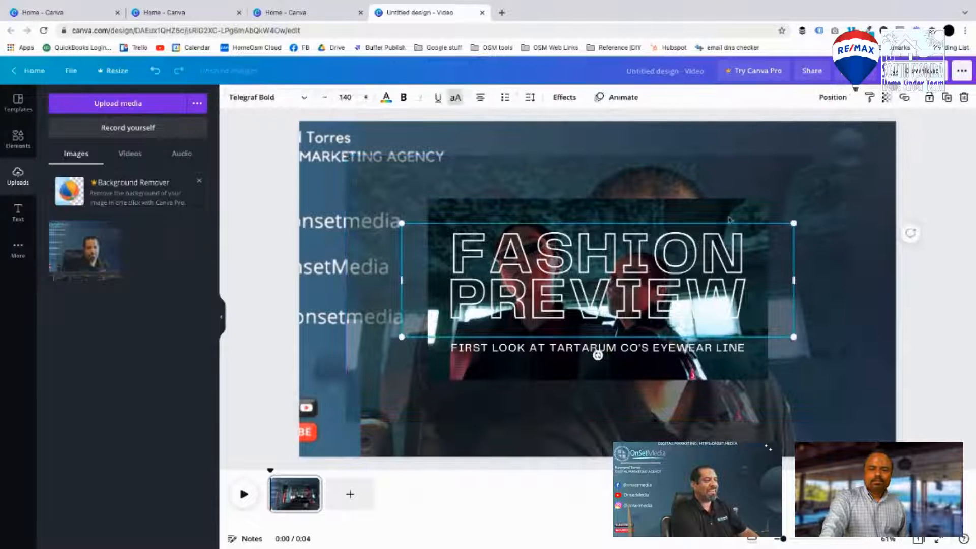
left_click(725, 204)
left_click(904, 98)
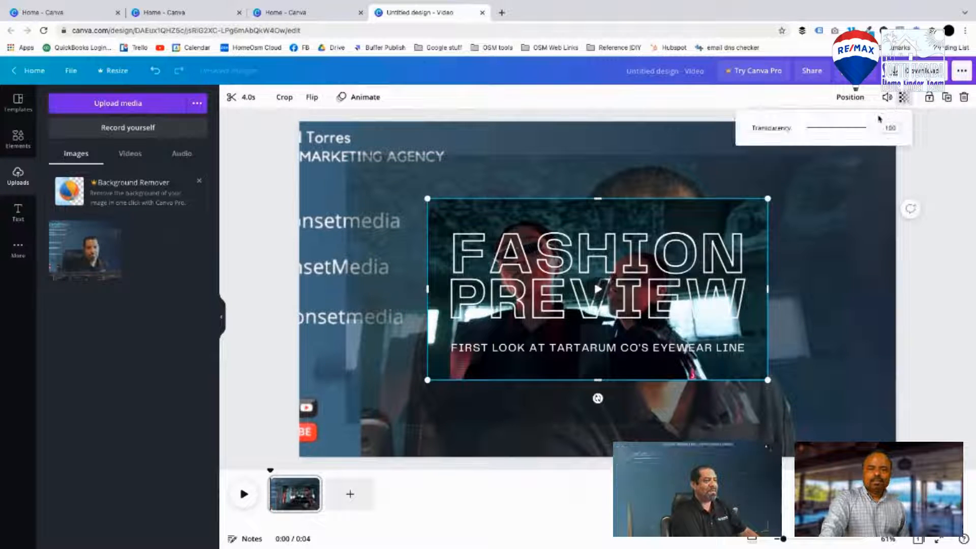
left_click_drag(870, 128, 833, 133)
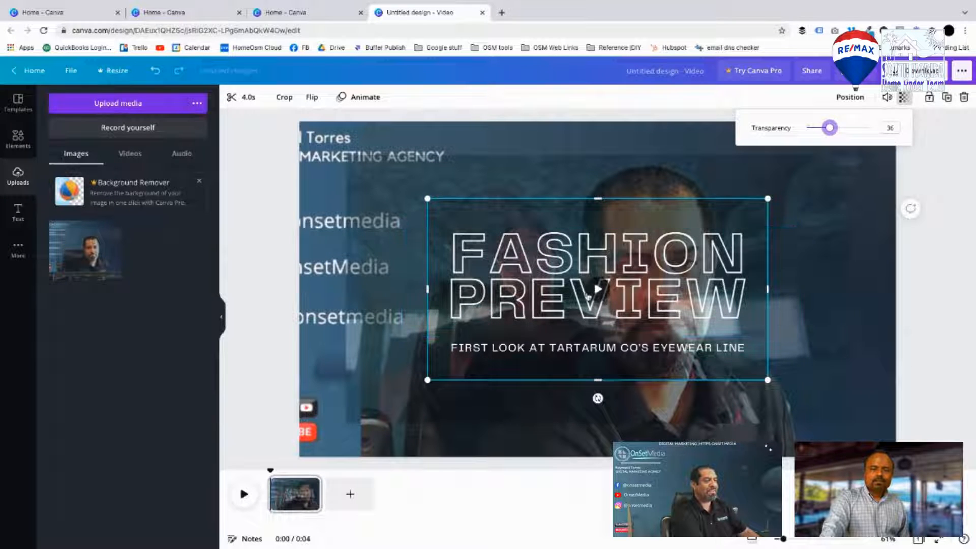
left_click(598, 290)
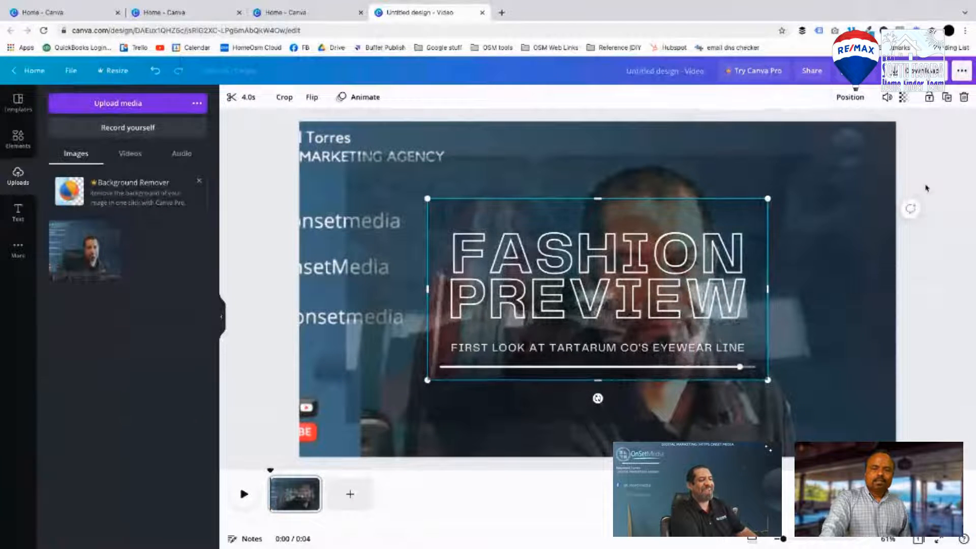
Shrink the larger overlay clip to a little over a third of the page width and move it to the page's upper-right corner.
left_click(764, 156)
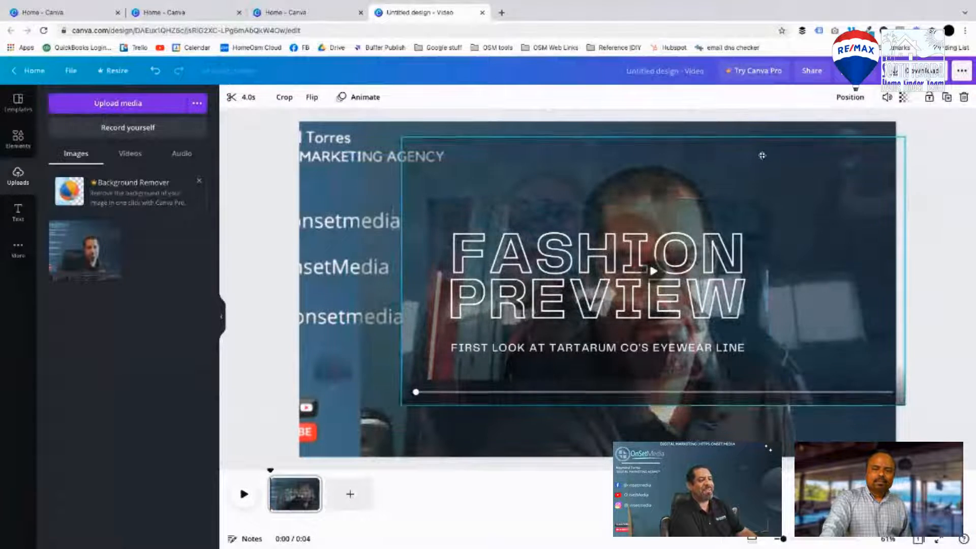
left_click_drag(764, 156, 713, 157)
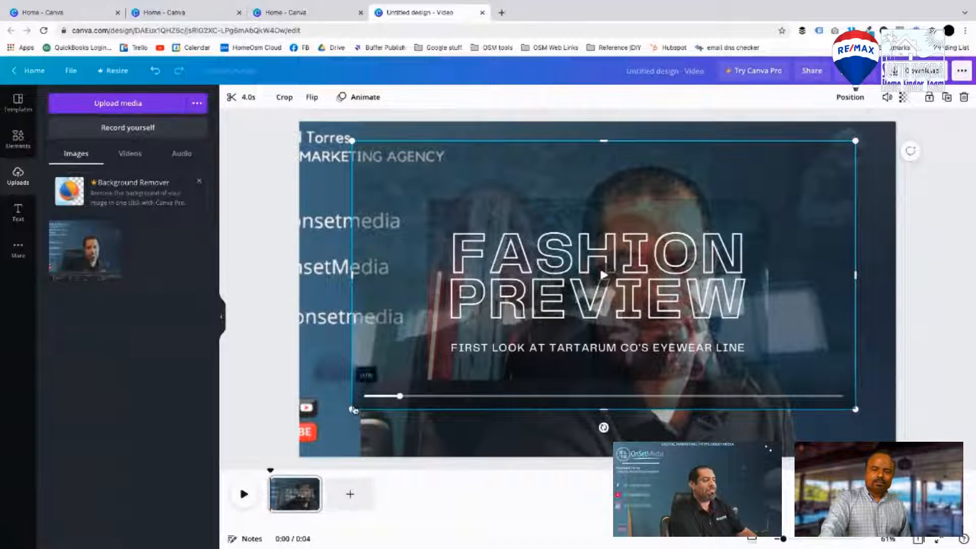
left_click_drag(358, 411, 619, 239)
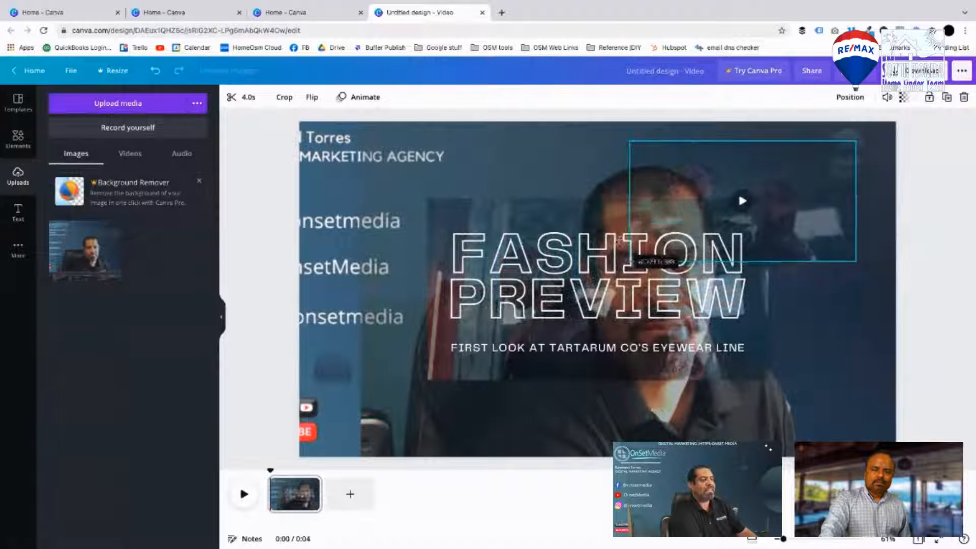
left_click_drag(786, 165, 835, 153)
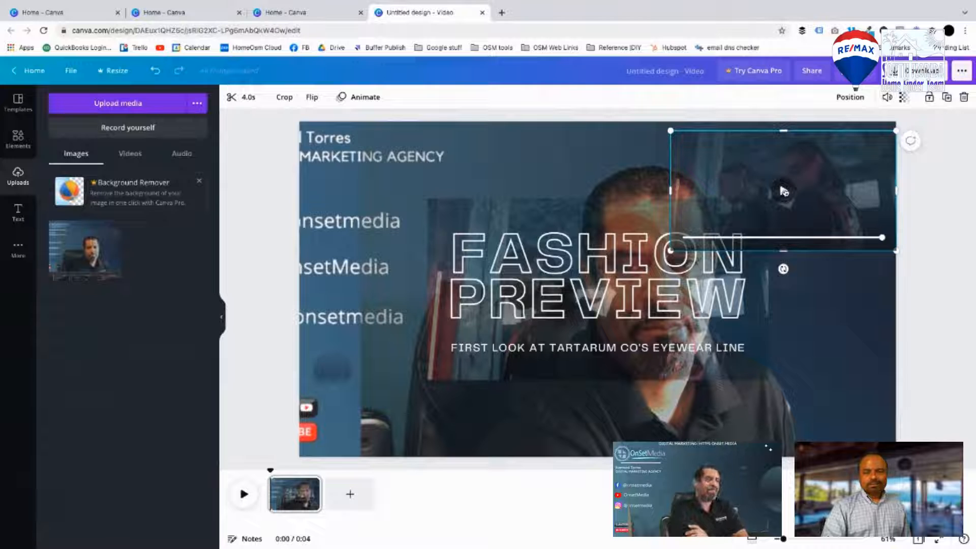
Switch from the video design back to the Canva home page.
mouse_move(783, 190)
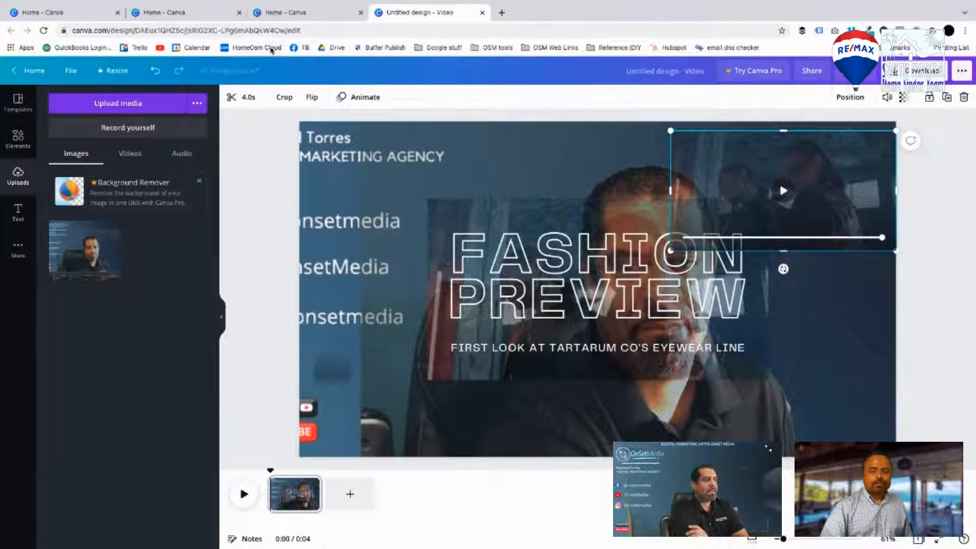
left_click(294, 12)
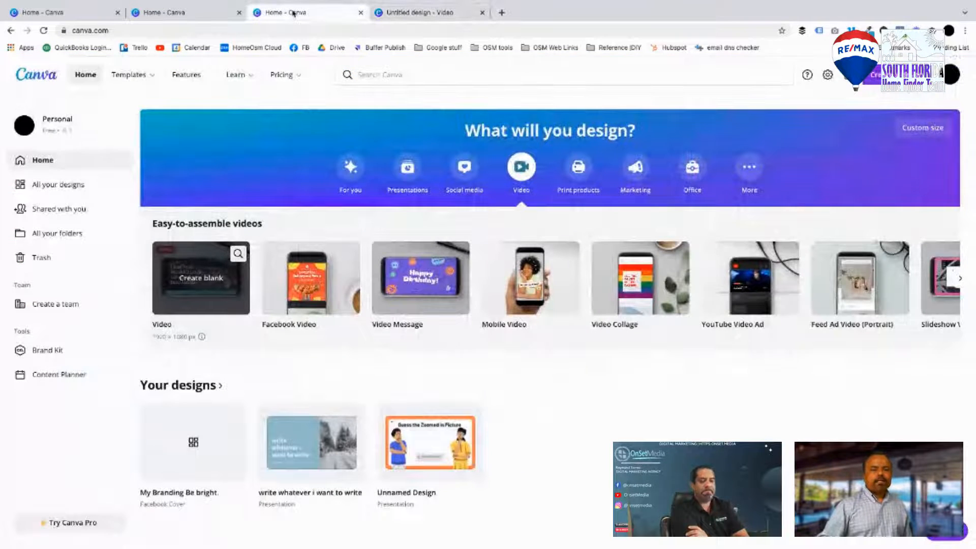